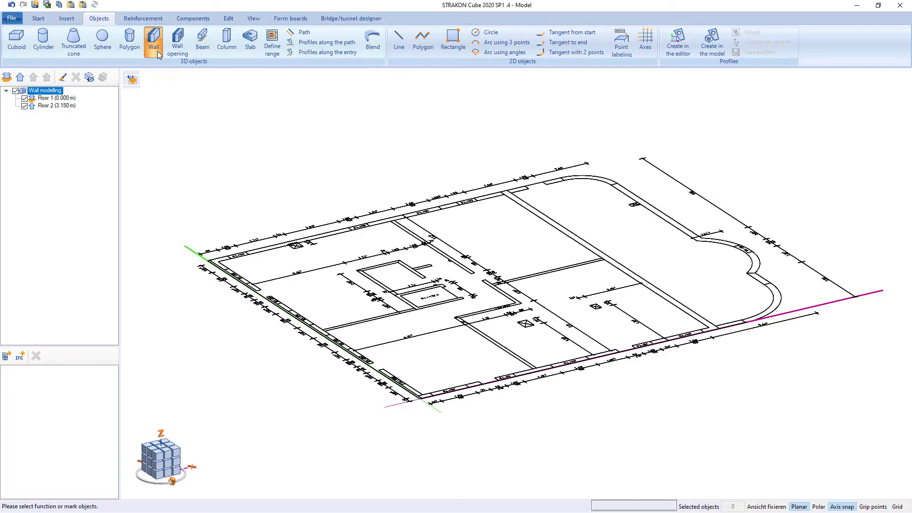
# Start a wall 37 cm thick and 275 cm high and assign it concrete class C25/30.
pyautogui.click(153, 42)
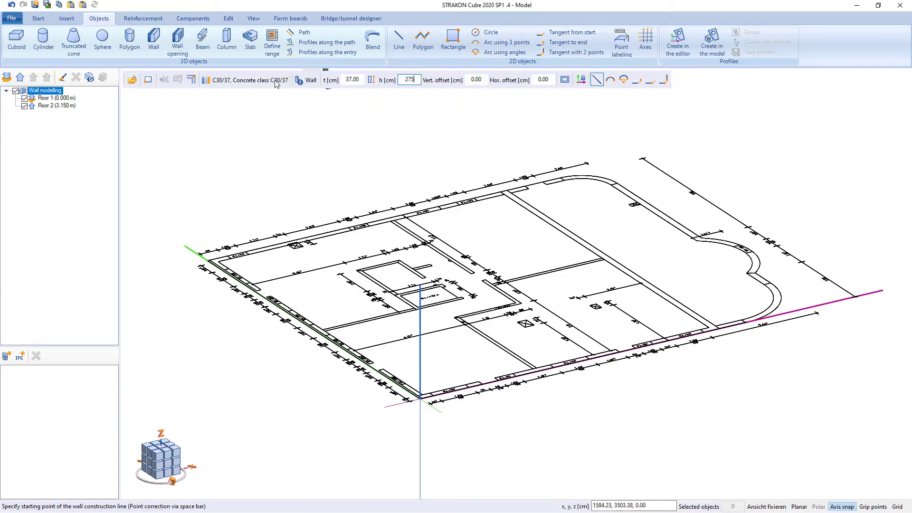
pyautogui.click(233, 79)
pyautogui.doubleClick(266, 101)
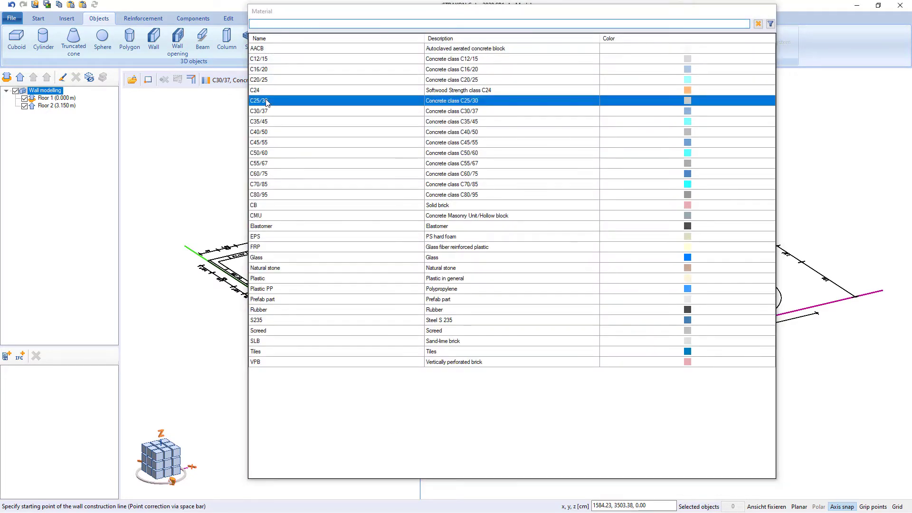
# Draw the long wall between the rectangular and curved parts of the plan, from the back outer wall line to the front one.
pyautogui.scroll(5, 484, 221)
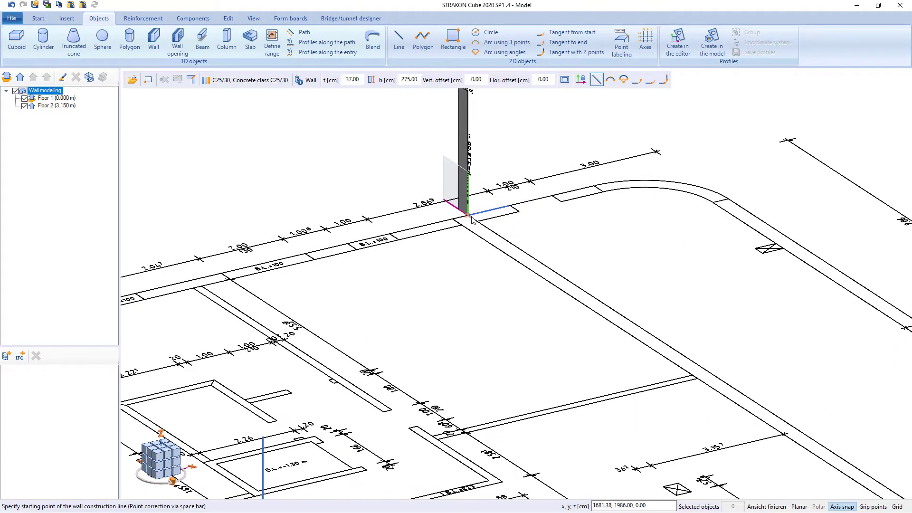
pyautogui.click(484, 219)
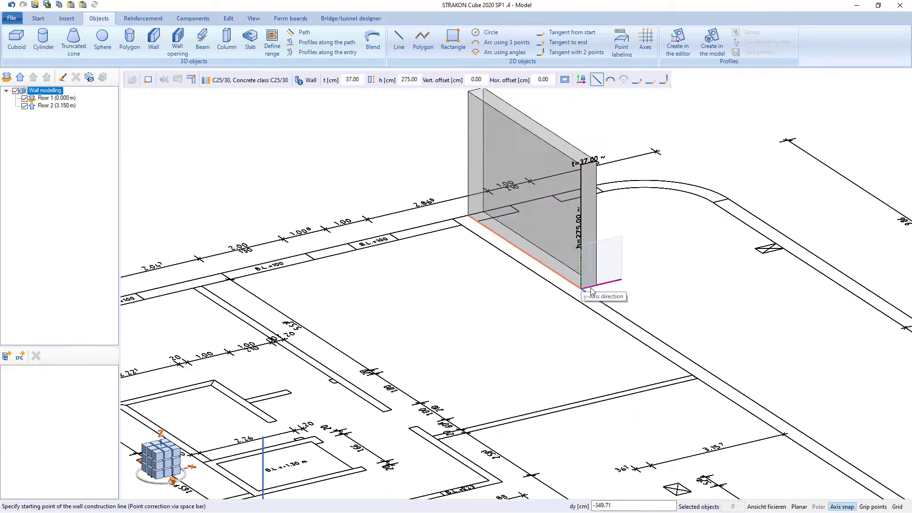
pyautogui.click(151, 80)
pyautogui.moveTo(806, 460); pyautogui.dragTo(623, 305, button='middle')
pyautogui.scroll(-1, 623, 305)
pyautogui.click(764, 372)
pyautogui.scroll(-3, 765, 371)
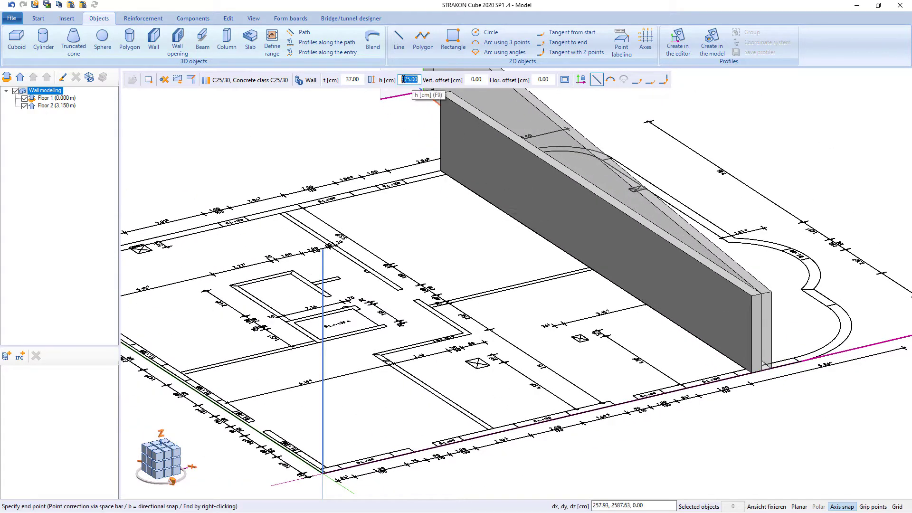
# Set the wall height to 315 cm and draw the front outer wall to the corner at the origin.
pyautogui.write('315')
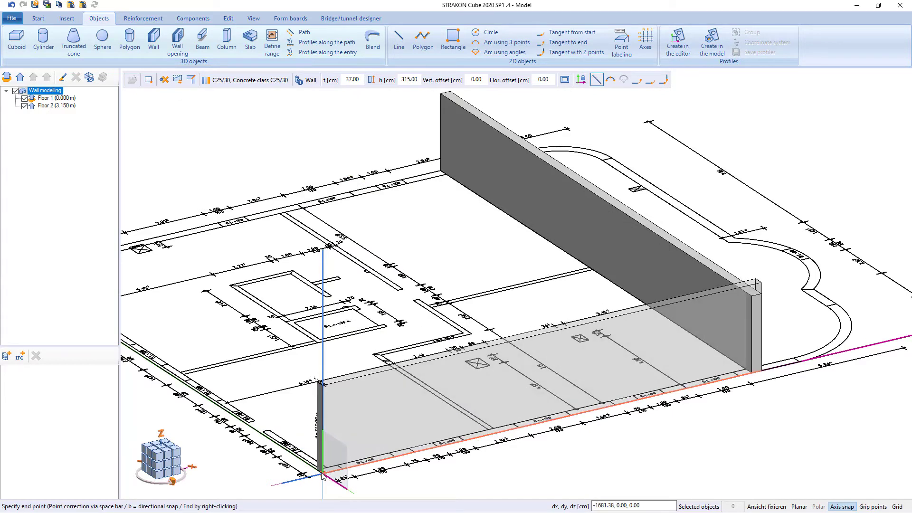
pyautogui.click(324, 472)
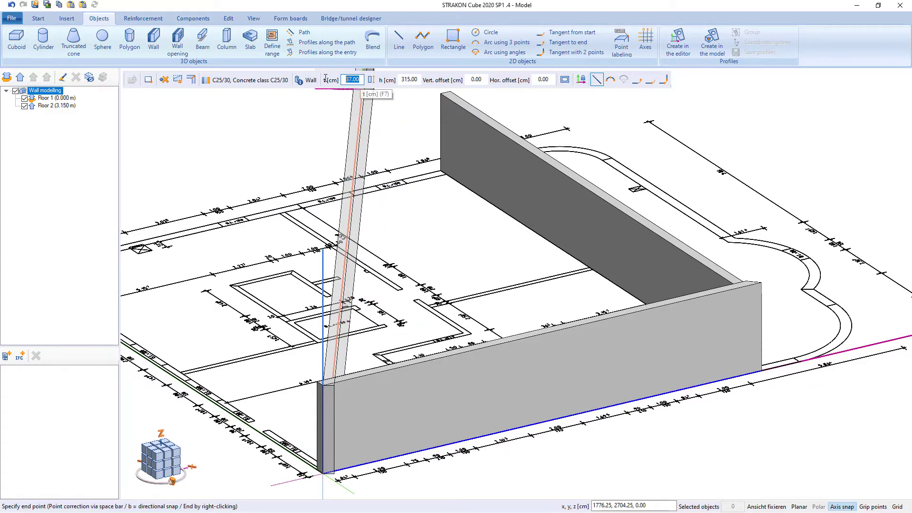
# Set the thickness to 25 cm and the horizontal offset to 12 cm, and extend the wall from the origin along the plan's side edge.
pyautogui.write('5')
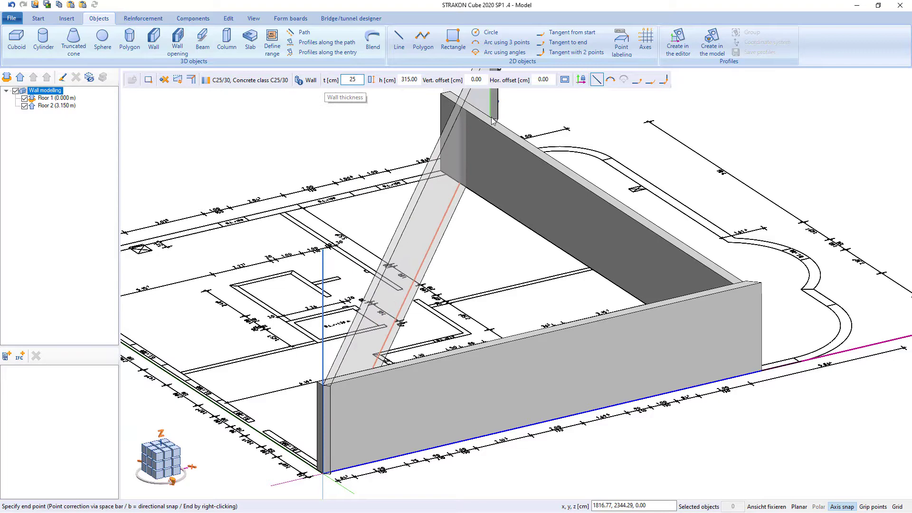
pyautogui.moveTo(551, 81); pyautogui.dragTo(520, 80)
pyautogui.write('12')
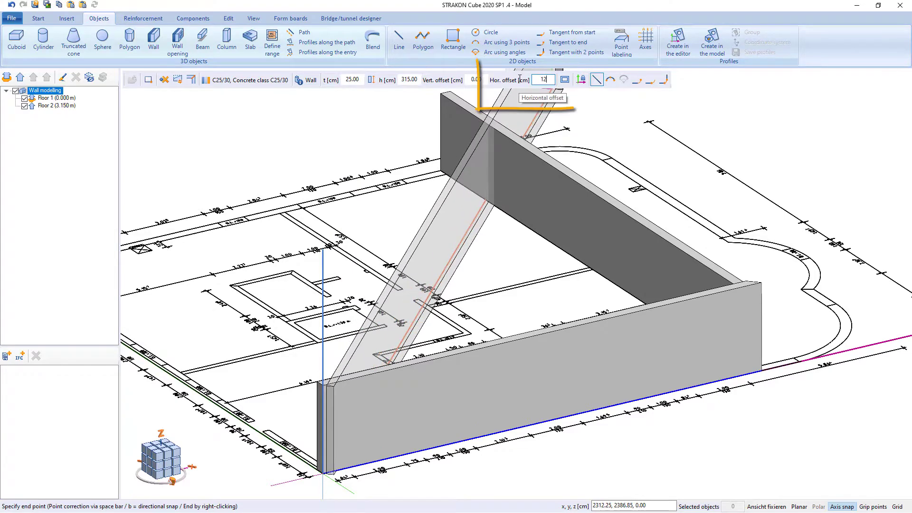
pyautogui.moveTo(245, 372); pyautogui.dragTo(399, 343, button='middle')
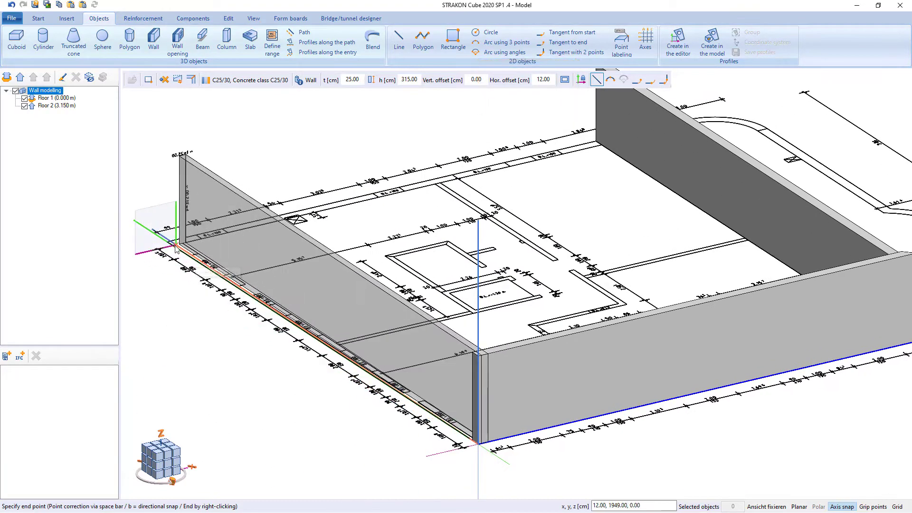
pyautogui.click(168, 243)
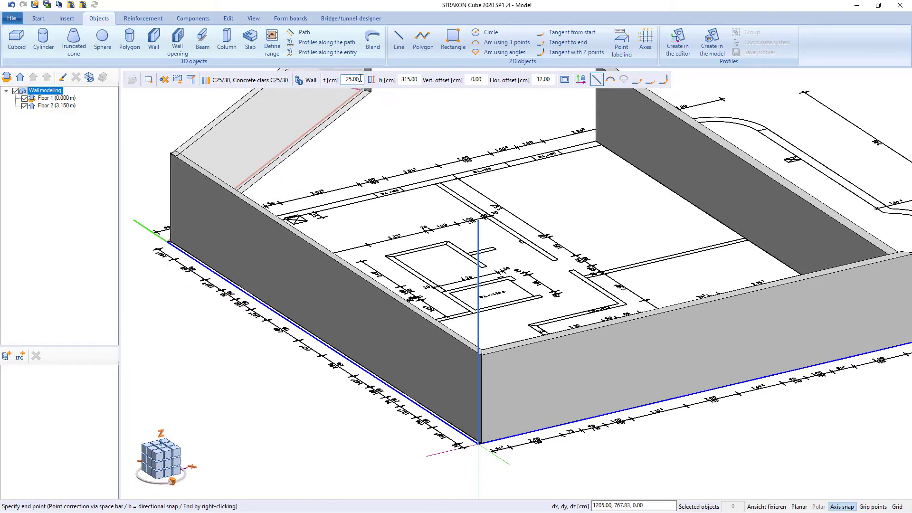
# Set the thickness to 37 cm and the horizontal offset to 0, and draw the back outer wall to close the outline.
pyautogui.write('37')
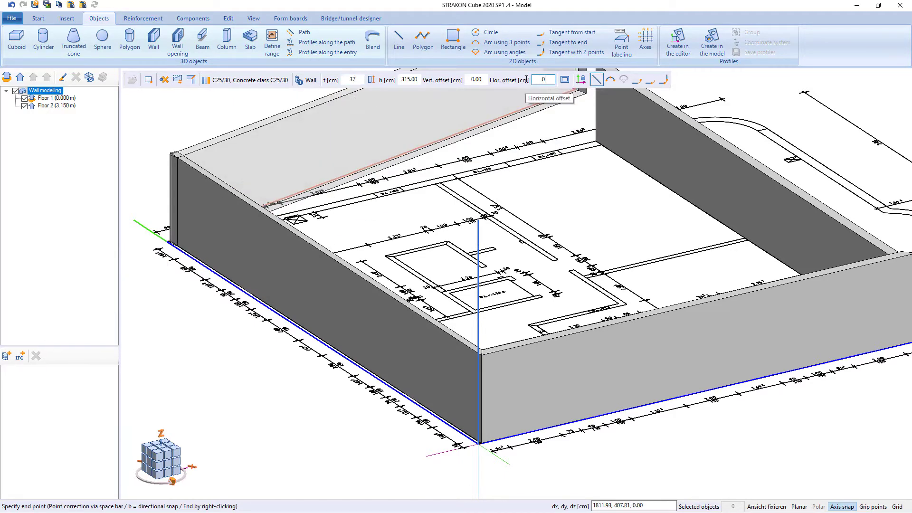
pyautogui.press('Return')
pyautogui.moveTo(668, 157); pyautogui.dragTo(532, 183, button='middle')
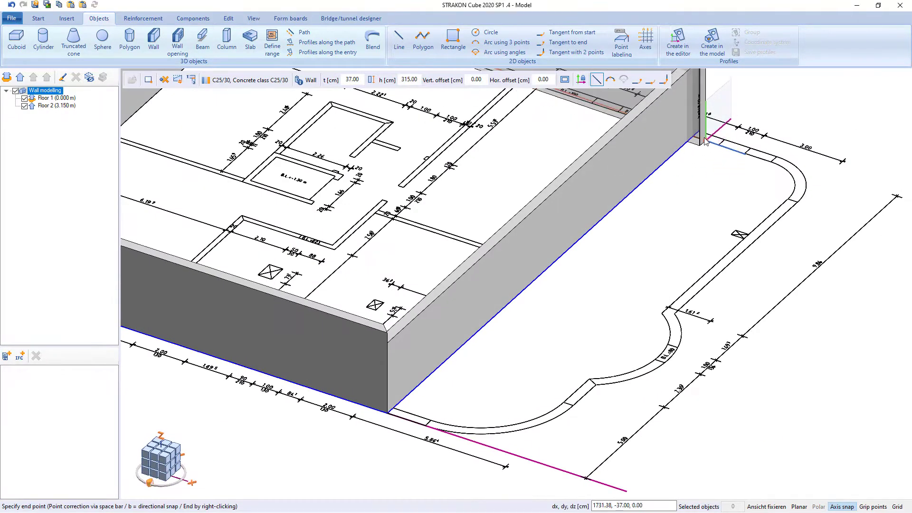
pyautogui.click(699, 151)
pyautogui.rightClick(690, 171)
# Place a 166 by 226 cm wall rectangle on the shaft outline, 20 cm thick, with bottom at -130 cm and top at 315 cm.
pyautogui.scroll(-2, 682, 202)
pyautogui.moveTo(618, 214); pyautogui.dragTo(574, 275, button='middle')
pyautogui.scroll(6, 476, 257)
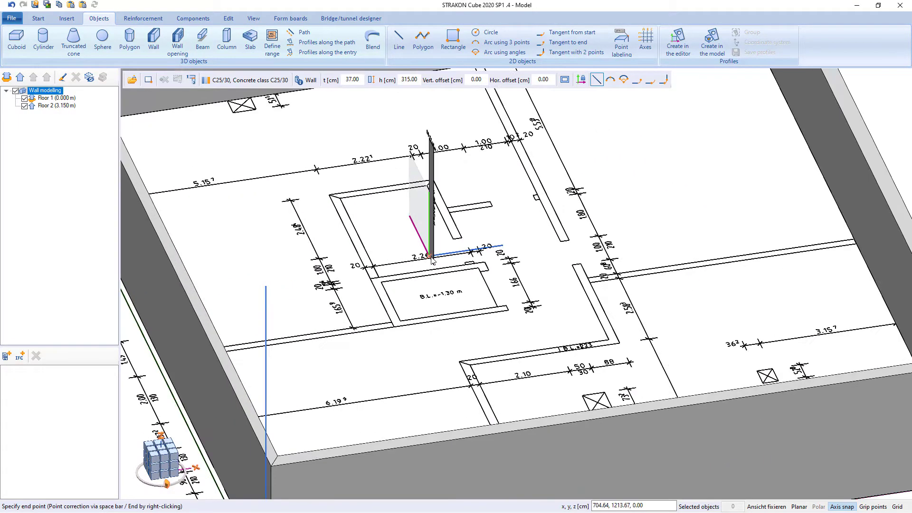
pyautogui.click(372, 80)
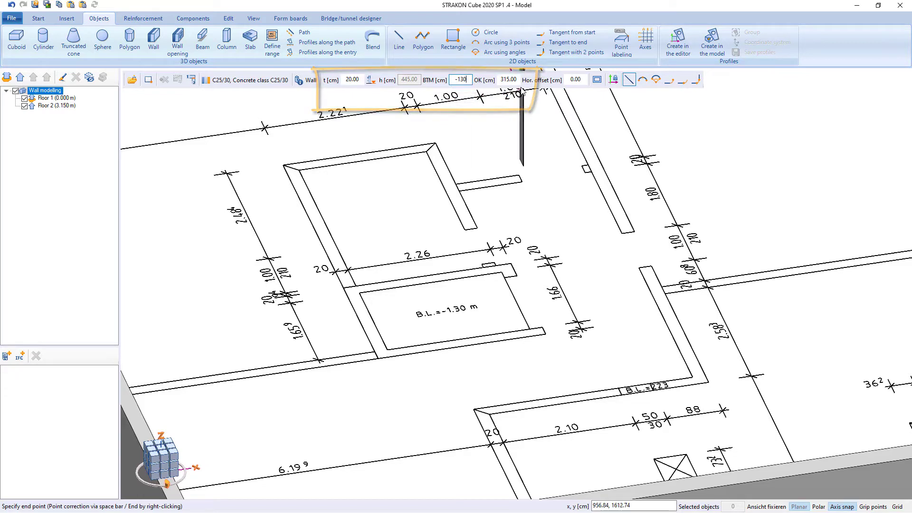
pyautogui.click(597, 80)
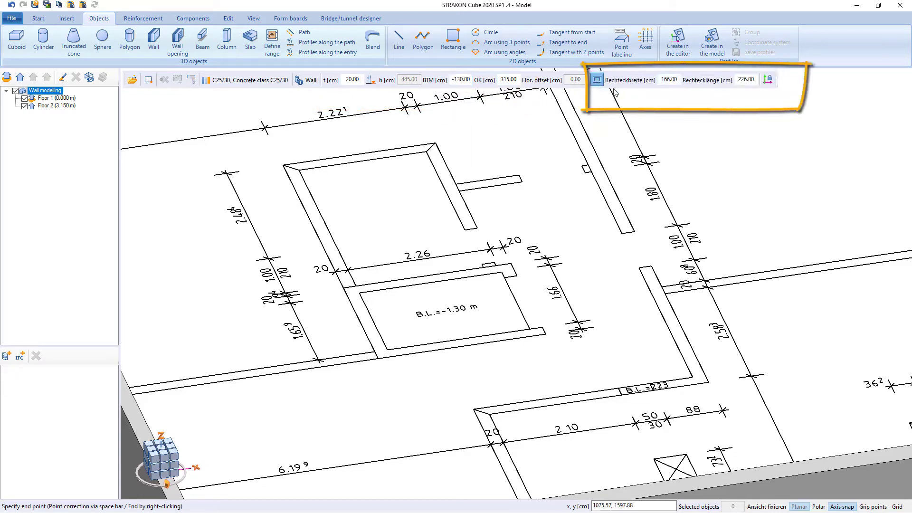
pyautogui.click(389, 352)
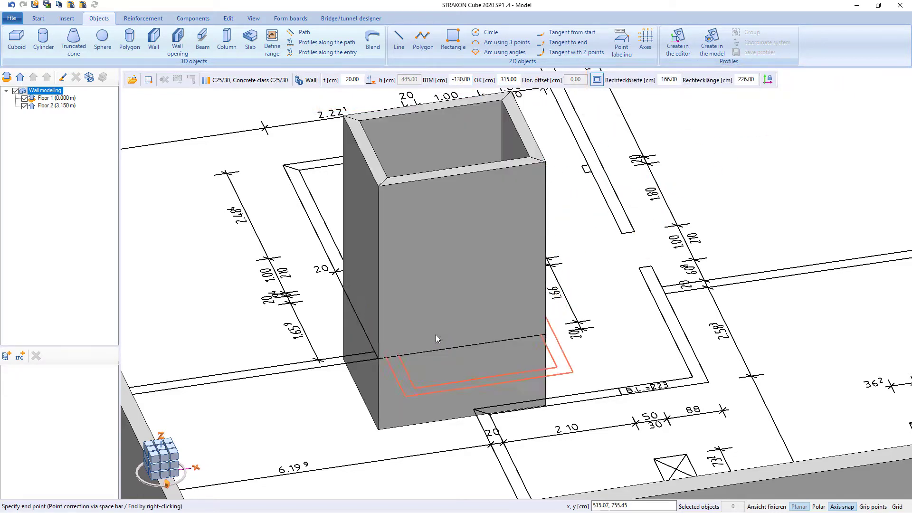
# Define the wall by height with 305 cm and a vertical offset of 10 cm, and turn off rectangle creation.
pyautogui.click(371, 80)
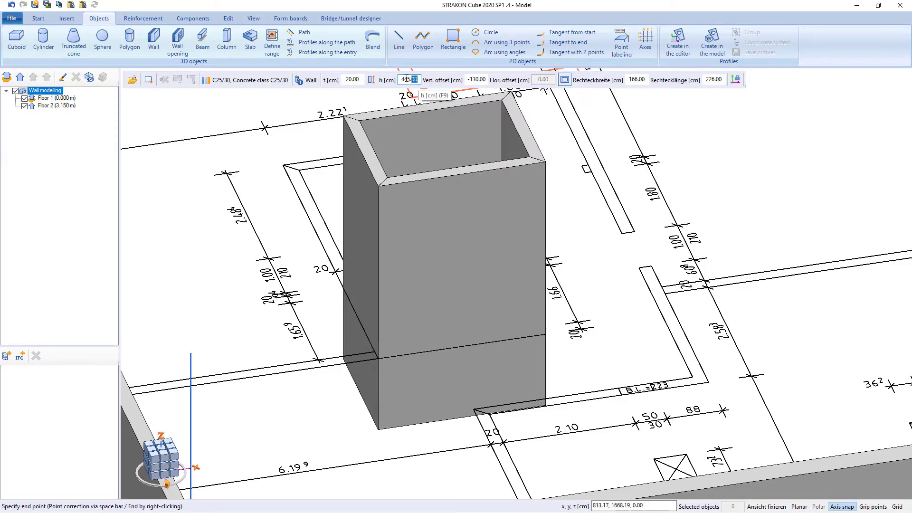
pyautogui.write('305')
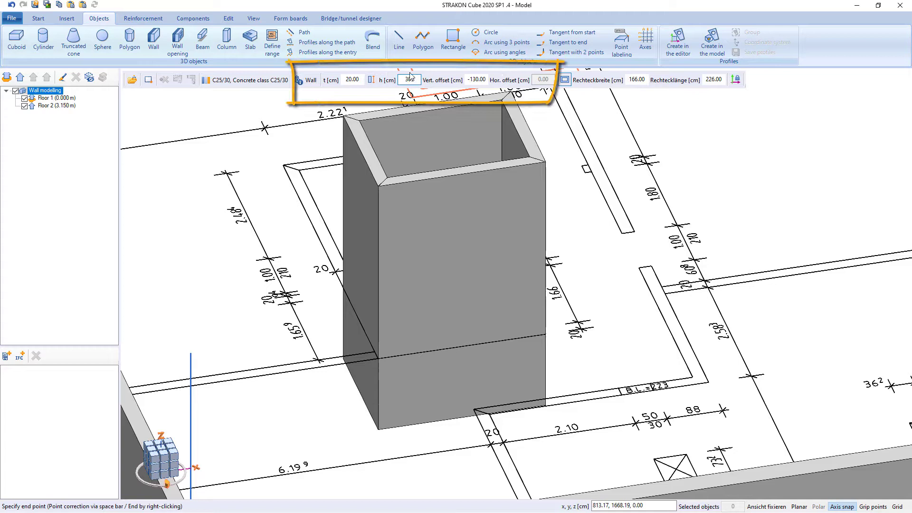
pyautogui.click(466, 79)
pyautogui.write('1')
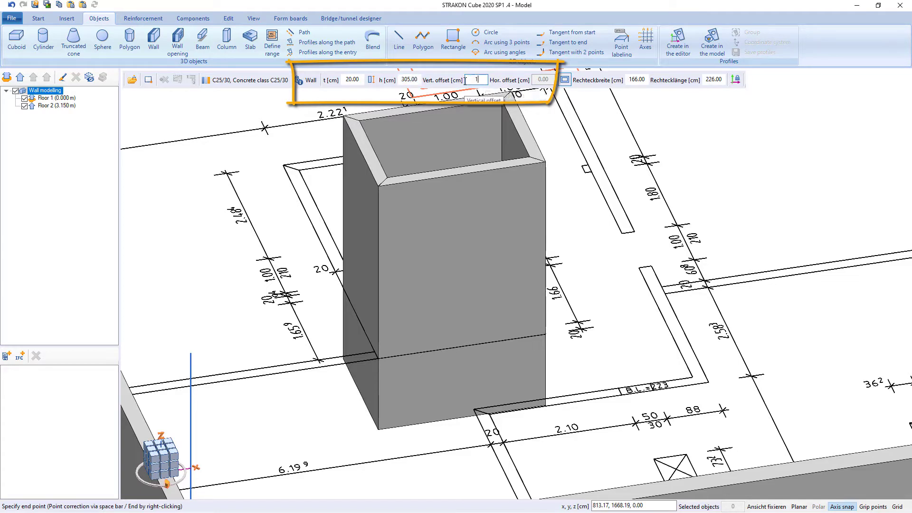
pyautogui.write('0')
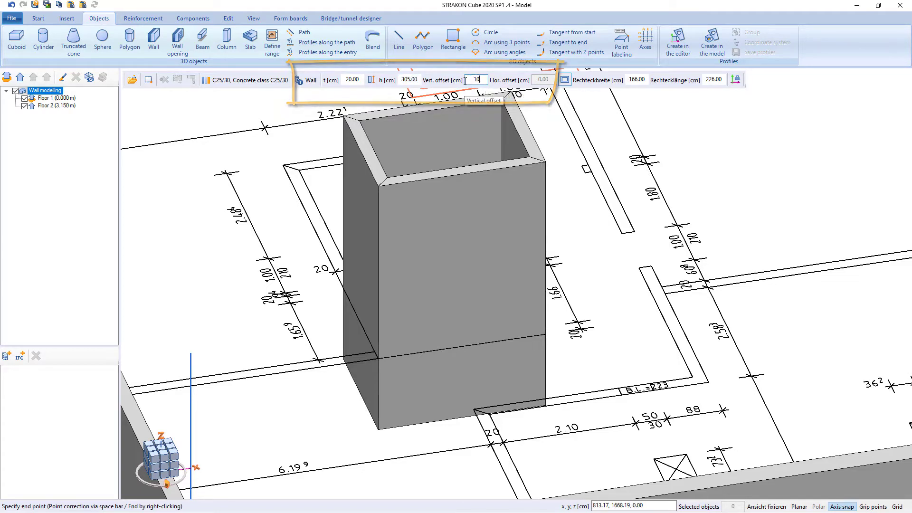
pyautogui.click(565, 80)
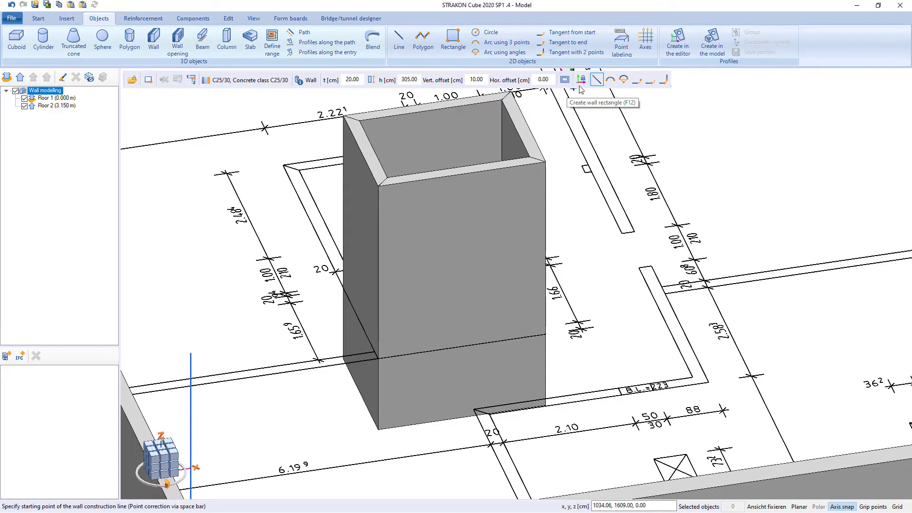
# Activate the planar top view and draw a straight wall from the 25 cm outer wall to the shaft's nearest front corner.
pyautogui.click(582, 81)
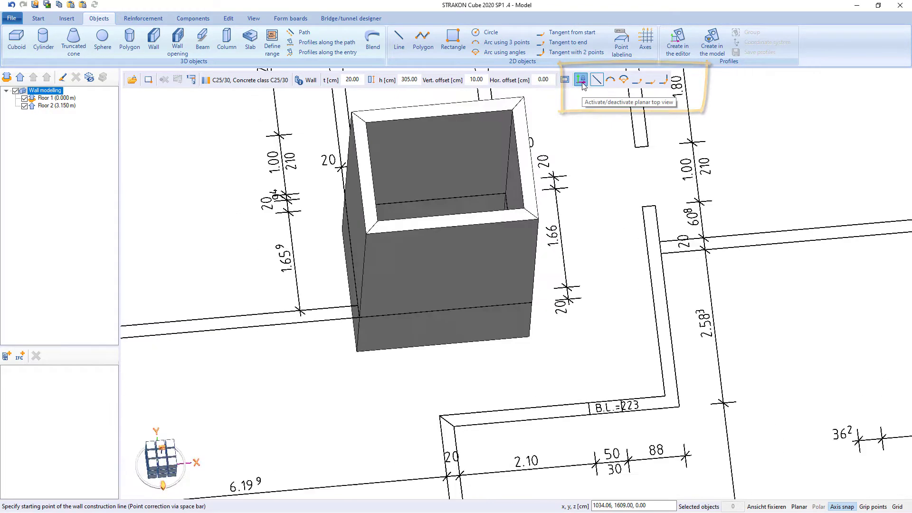
pyautogui.click(161, 260)
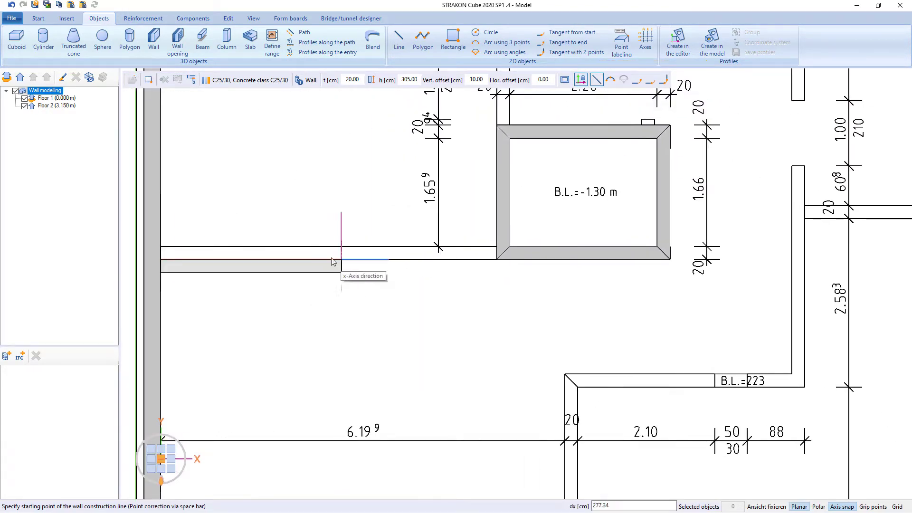
pyautogui.click(497, 260)
pyautogui.rightClick(551, 322)
# Draw three connected walls around the room adjoining the shaft, starting and ending at the shaft's back wall.
pyautogui.moveTo(511, 123); pyautogui.dragTo(435, 343, button='middle')
pyautogui.click(434, 345)
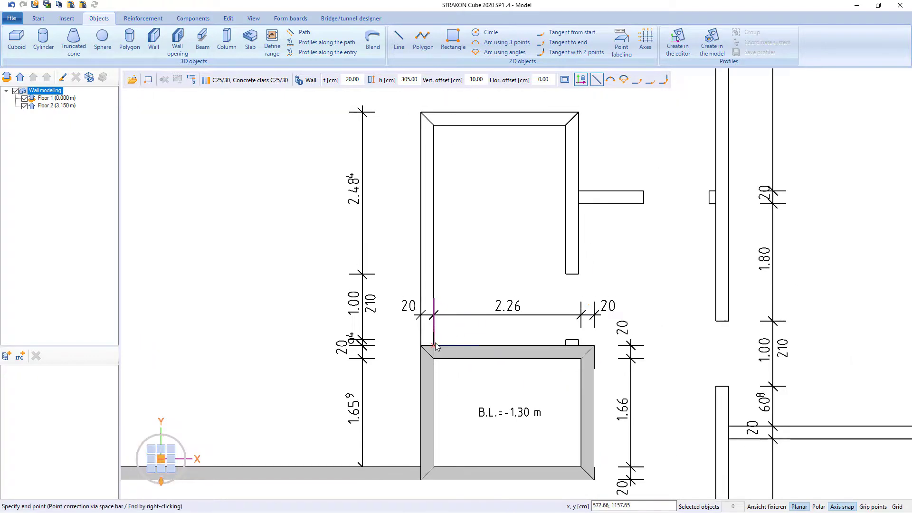
pyautogui.click(434, 126)
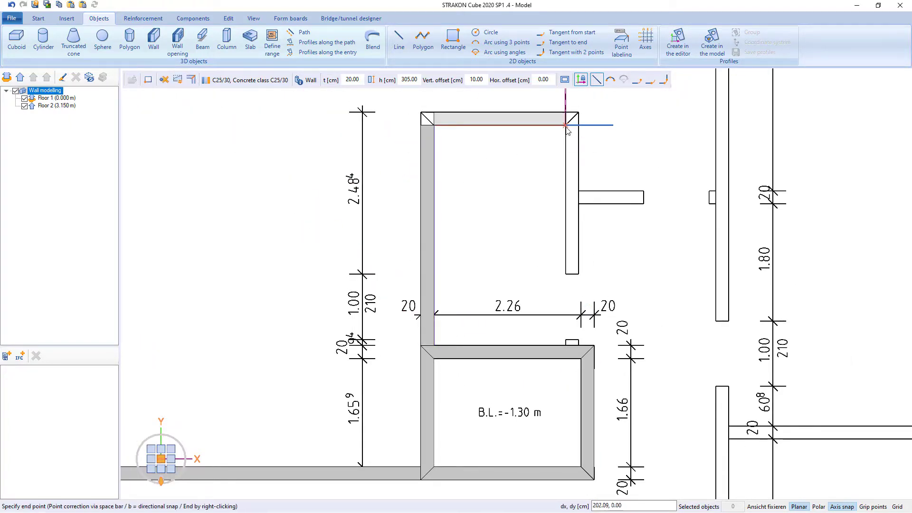
pyautogui.click(566, 126)
pyautogui.click(566, 345)
pyautogui.rightClick(570, 321)
# Draw a short cross wall from the room beside the shaft to the corridor wall line.
pyautogui.click(579, 204)
pyautogui.click(716, 204)
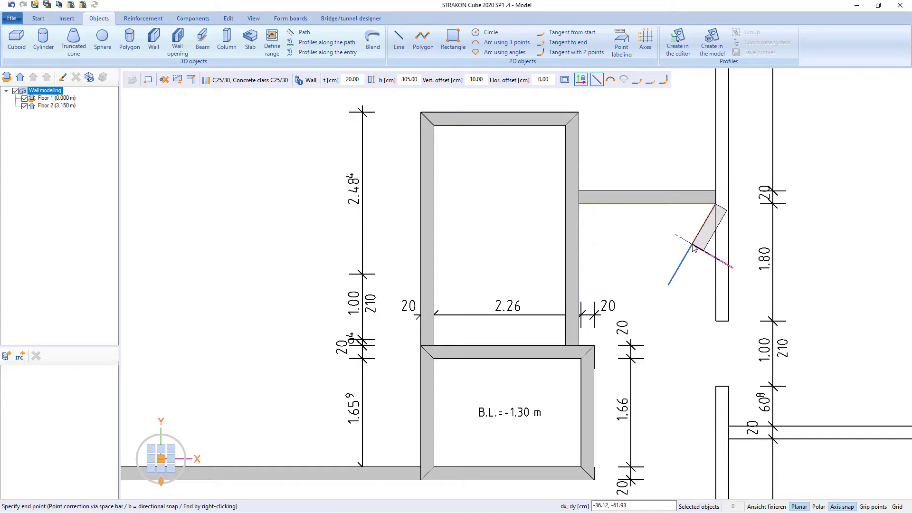
pyautogui.rightClick(697, 248)
# Draw the corridor wall from the back outer wall along the stepped plan lines to the front outer wall.
pyautogui.scroll(-4, 696, 249)
pyautogui.moveTo(697, 249); pyautogui.dragTo(580, 320, button='middle')
pyautogui.click(589, 124)
pyautogui.scroll(1, 602, 159)
pyautogui.moveTo(590, 422); pyautogui.dragTo(584, 193, button='middle')
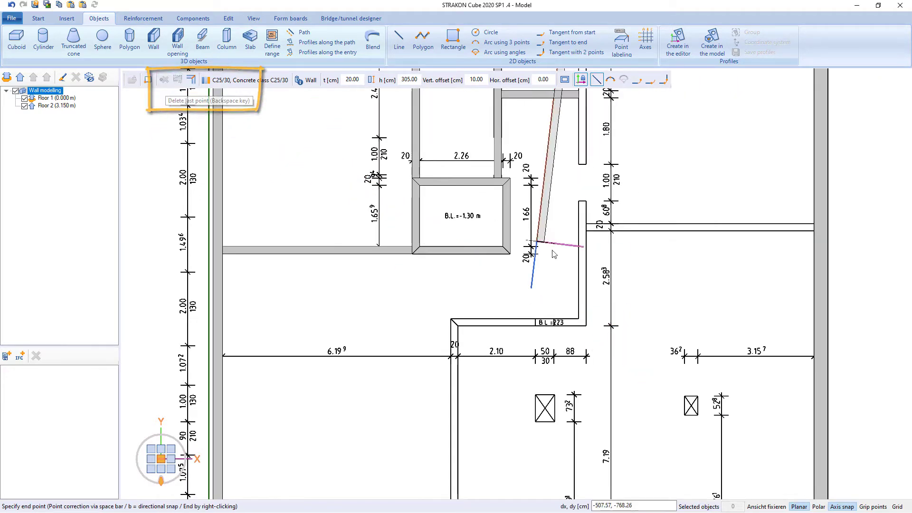
pyautogui.scroll(3, 582, 318)
pyautogui.scroll(-3, 605, 339)
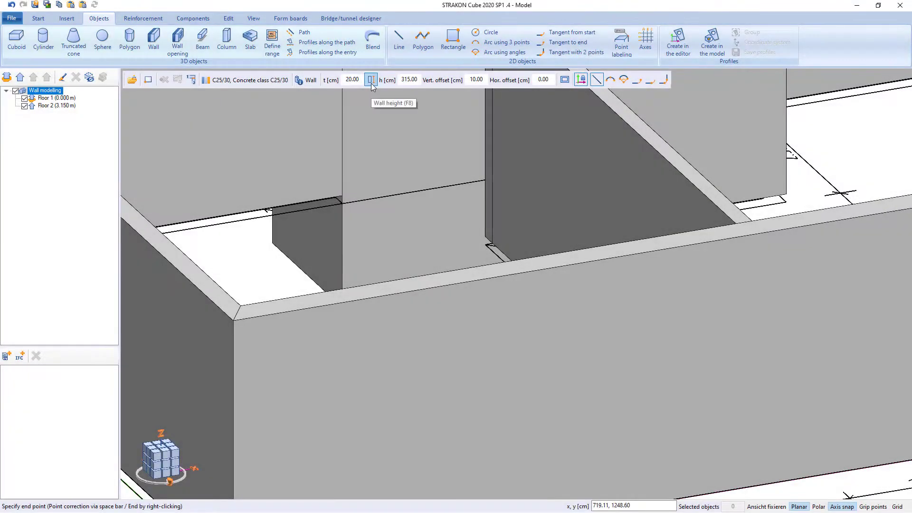
# Set the wall to 37 cm thick with bottom at 0 and top at 315 cm, and activate Floor 2 in planar top view.
pyautogui.click(371, 80)
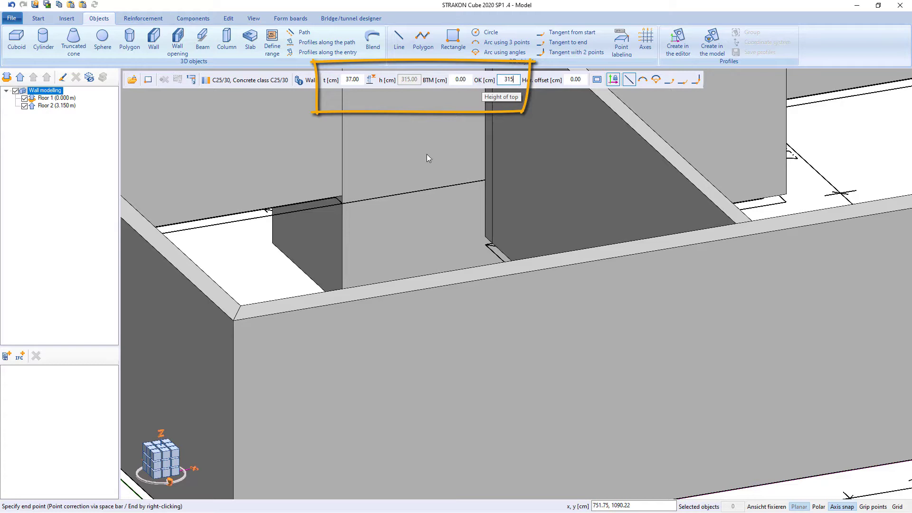
pyautogui.click(63, 106)
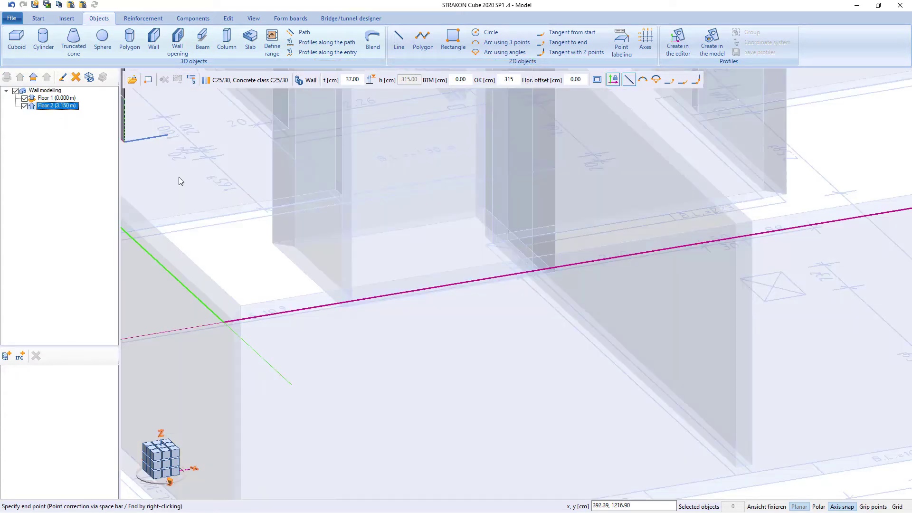
pyautogui.click(614, 81)
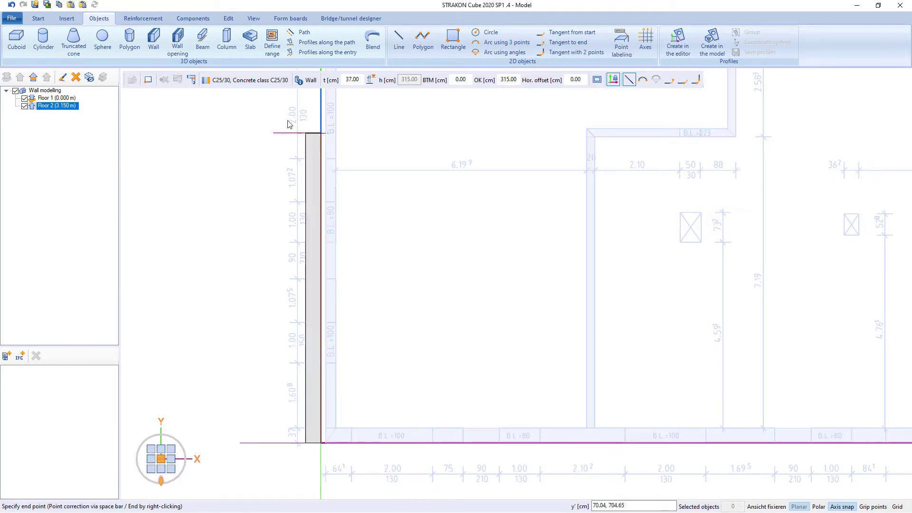
# Draw the four Floor 2 outer walls around the rectangular part of the building and end the wall command.
pyautogui.scroll(-3, 401, 359)
pyautogui.scroll(2, 329, 175)
pyautogui.moveTo(371, 222); pyautogui.dragTo(631, 304, button='middle')
pyautogui.click(329, 175)
pyautogui.click(523, 172)
pyautogui.click(591, 460)
pyautogui.click(371, 356)
pyautogui.keyDown('shift'); pyautogui.moveTo(425, 319); pyautogui.dragTo(440, 280, button='middle'); pyautogui.keyUp('shift')
pyautogui.scroll(-5, 440, 283)
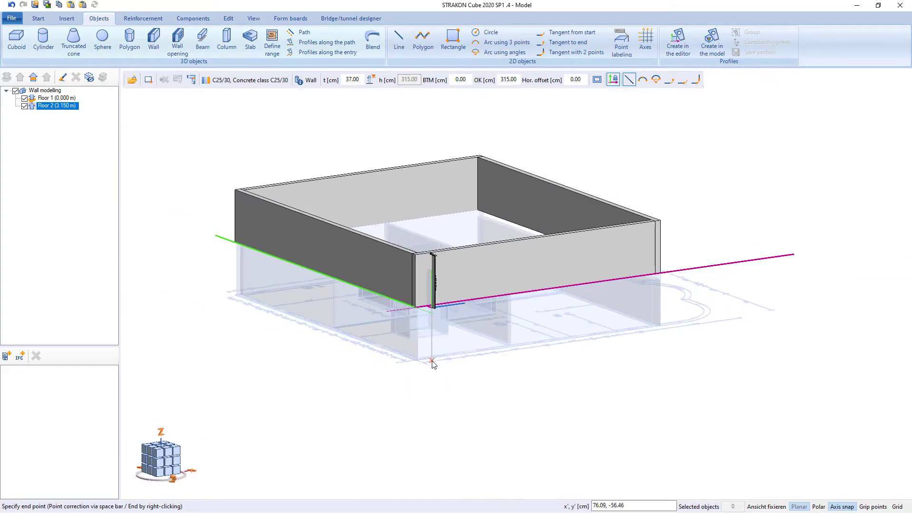
pyautogui.rightClick(496, 183)
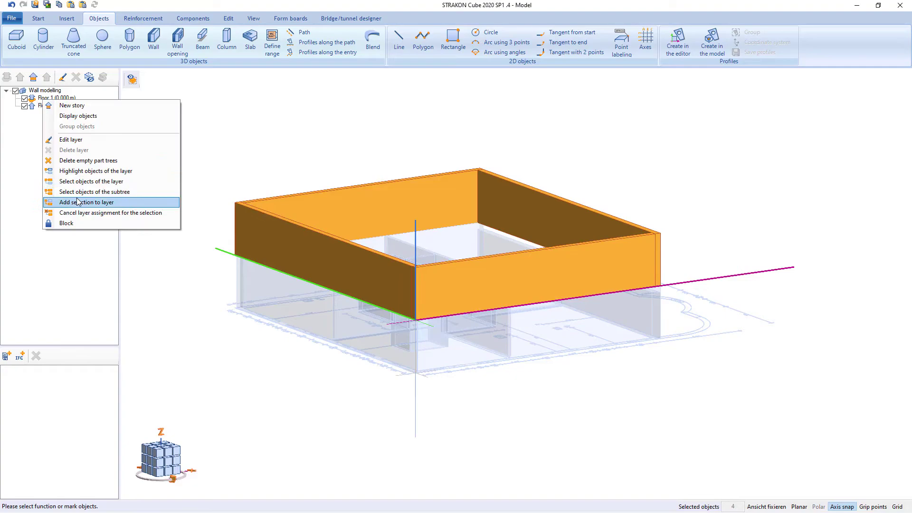
# Assign the four selected upper walls to the Floor 2 layer and hide that layer.
pyautogui.click(78, 200)
pyautogui.click(24, 106)
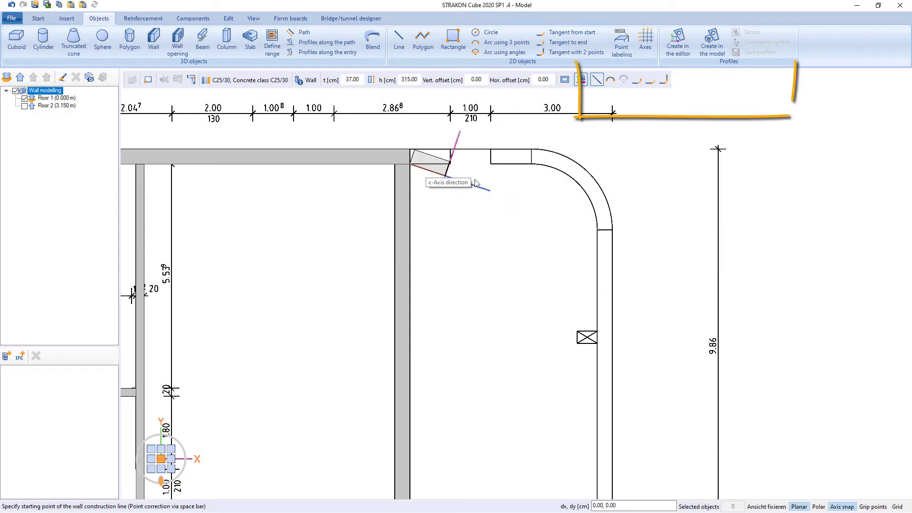
# Draw the outer wall along the back, around the rounded corner as a tangent arc, and straight down to the bay.
pyautogui.click(532, 164)
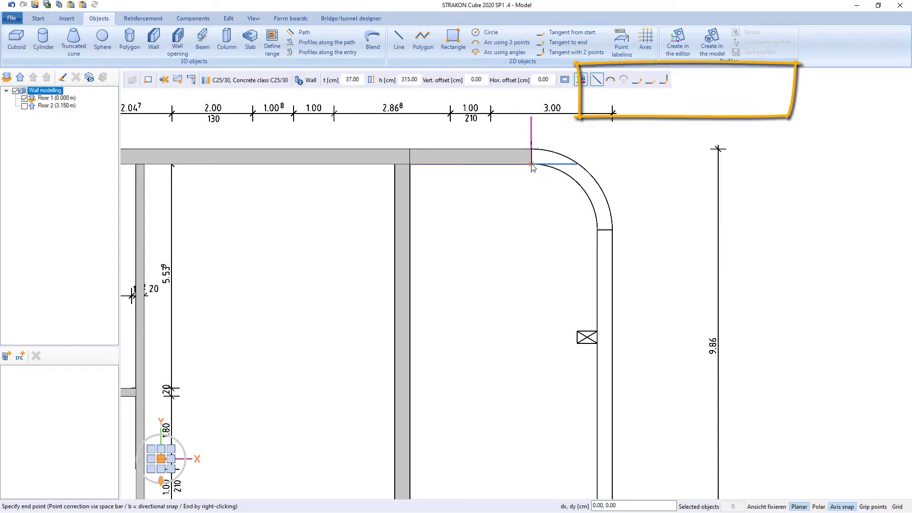
pyautogui.click(653, 86)
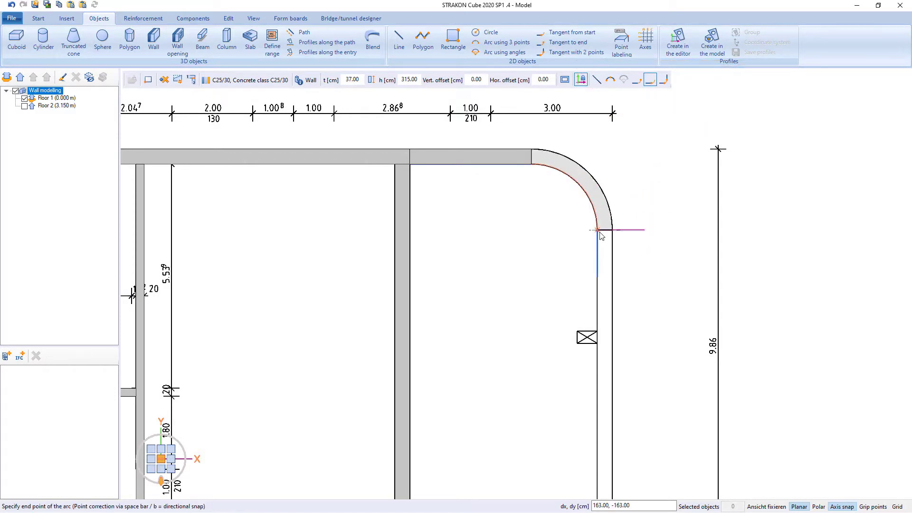
pyautogui.click(598, 230)
pyautogui.click(594, 77)
pyautogui.moveTo(602, 414); pyautogui.dragTo(565, 235, button='middle')
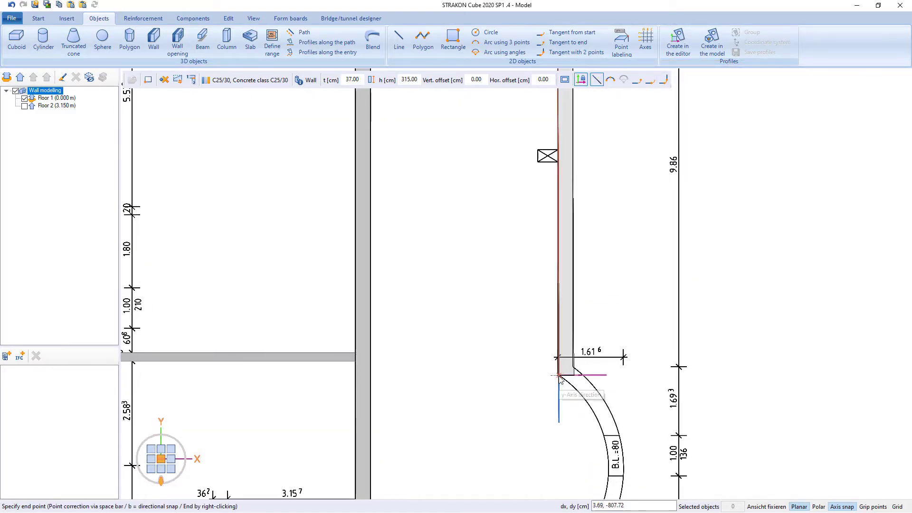
pyautogui.click(558, 374)
# Draw the bay wall as an arc between the two plan corners, following the inner curved line.
pyautogui.click(611, 80)
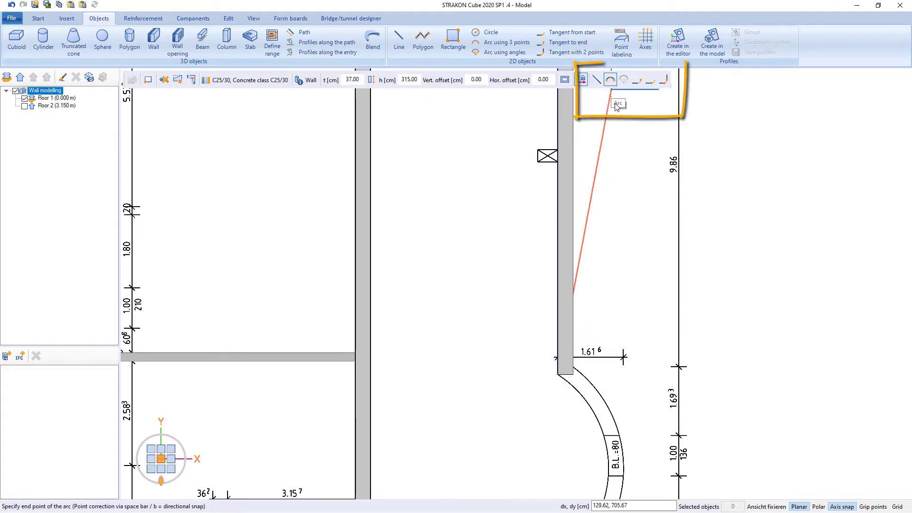
pyautogui.moveTo(560, 456); pyautogui.dragTo(542, 326, button='middle')
pyautogui.click(540, 431)
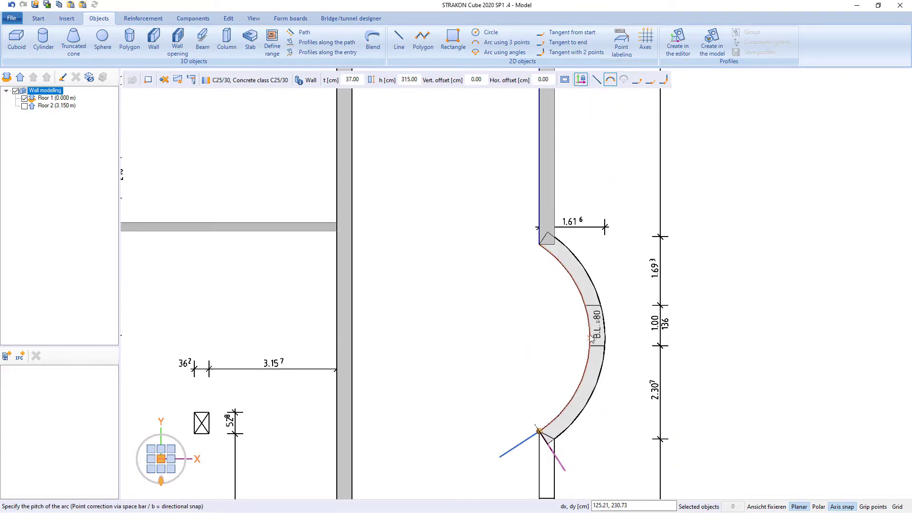
# Draw the short straight side wall below the bay and the short front wall up to the open rounded corner.
pyautogui.click(596, 80)
pyautogui.moveTo(556, 471); pyautogui.dragTo(572, 326, button='middle')
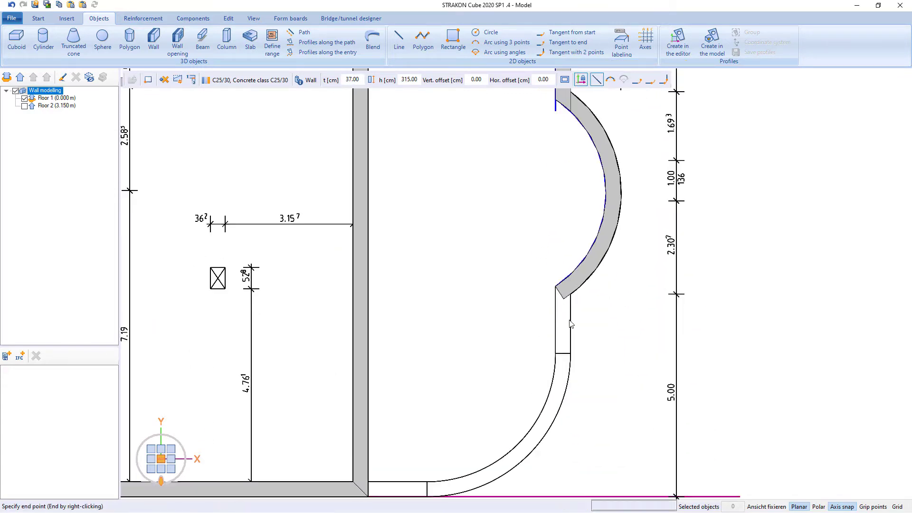
pyautogui.click(557, 354)
pyautogui.moveTo(370, 497); pyautogui.dragTo(379, 447, button='middle')
pyautogui.click(443, 446)
pyautogui.rightClick(500, 380)
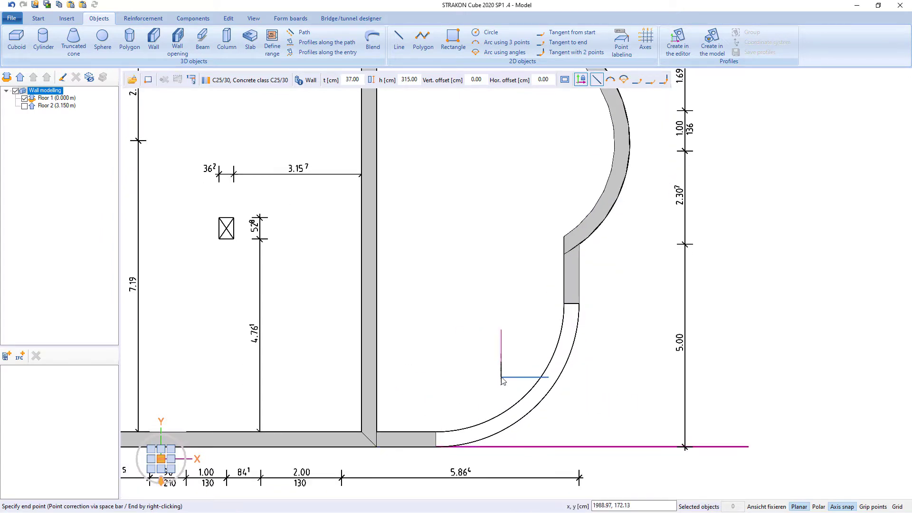
pyautogui.keyDown('shift'); pyautogui.moveTo(500, 381); pyautogui.dragTo(491, 359, button='middle'); pyautogui.keyUp('shift')
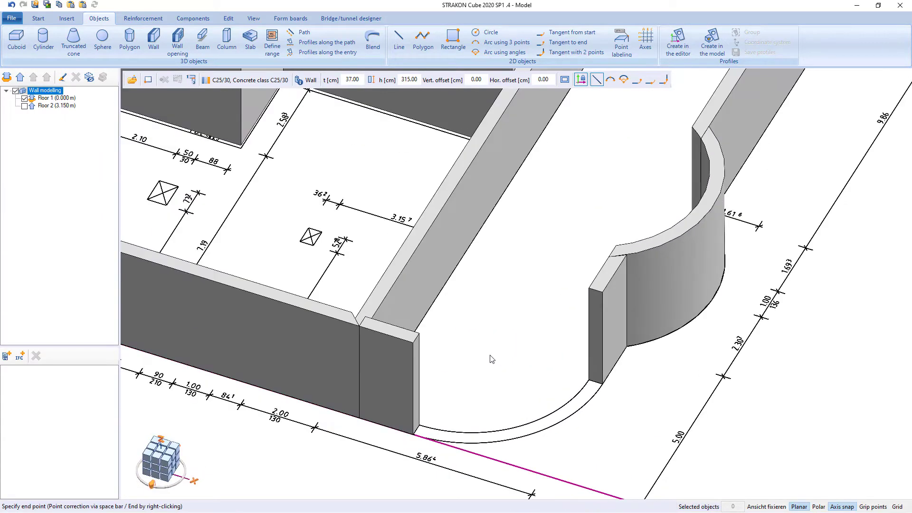
# Close the front rounded corner with an arc wall tangent to both short straight walls and end the wall command.
pyautogui.click(664, 80)
pyautogui.click(591, 384)
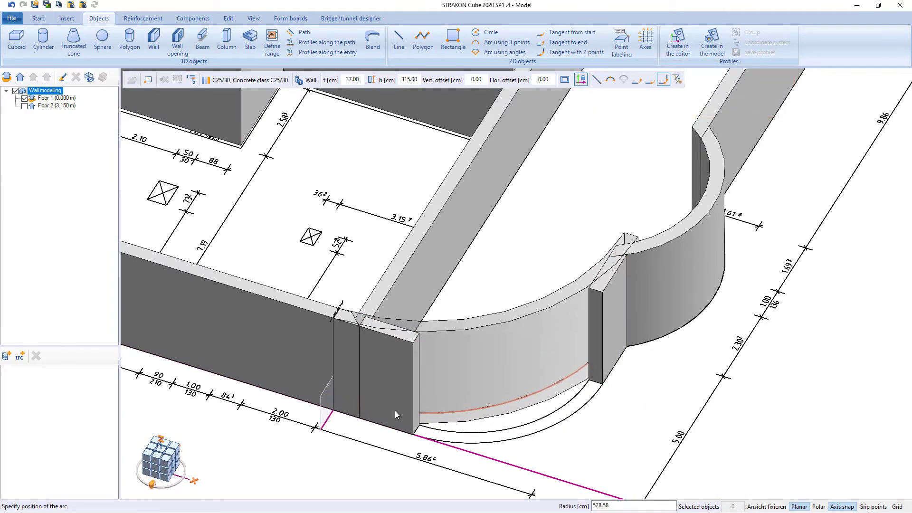
pyautogui.click(416, 429)
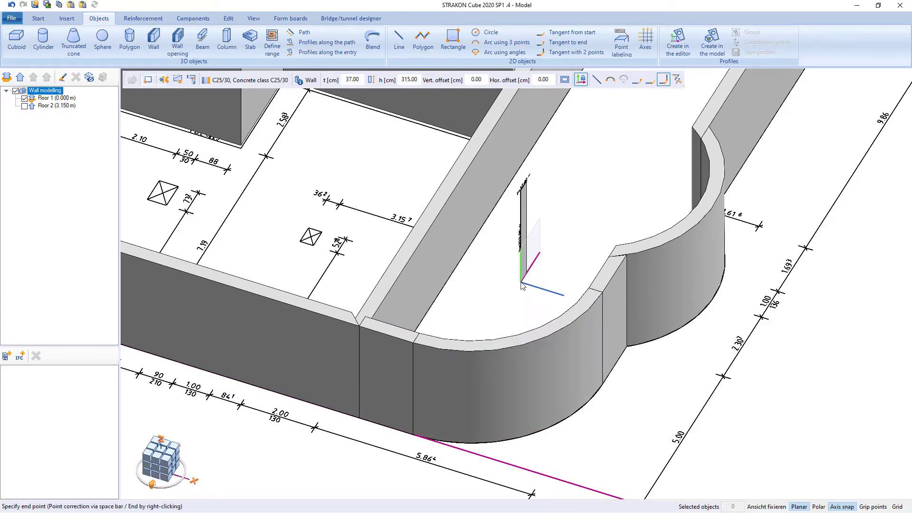
pyautogui.scroll(-3, 602, 361)
pyautogui.moveTo(613, 280); pyautogui.dragTo(641, 343, button='middle')
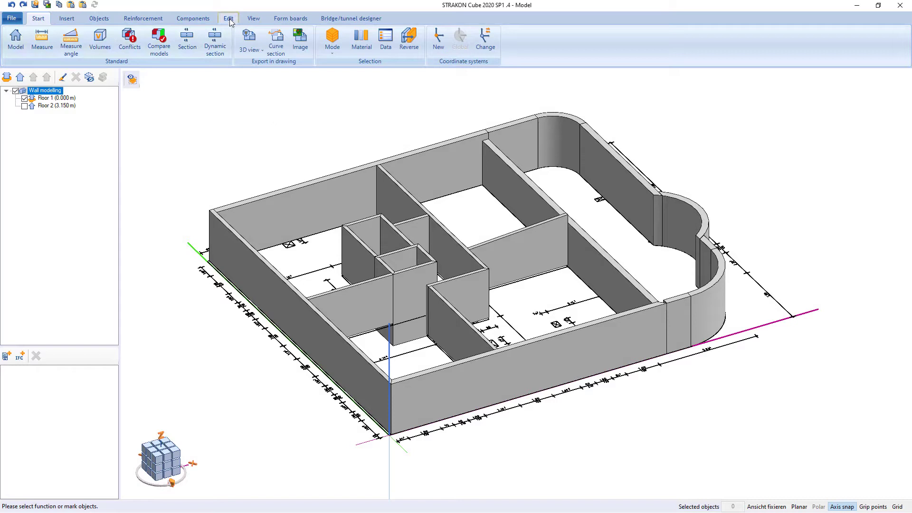
# Miter the curved bay wall with the adjoining straight walls at both of its ends.
pyautogui.click(229, 18)
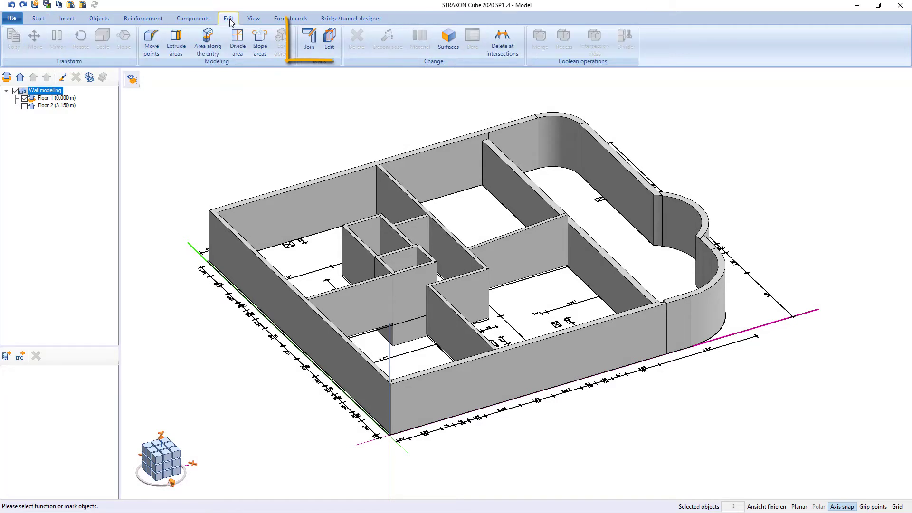
pyautogui.click(309, 42)
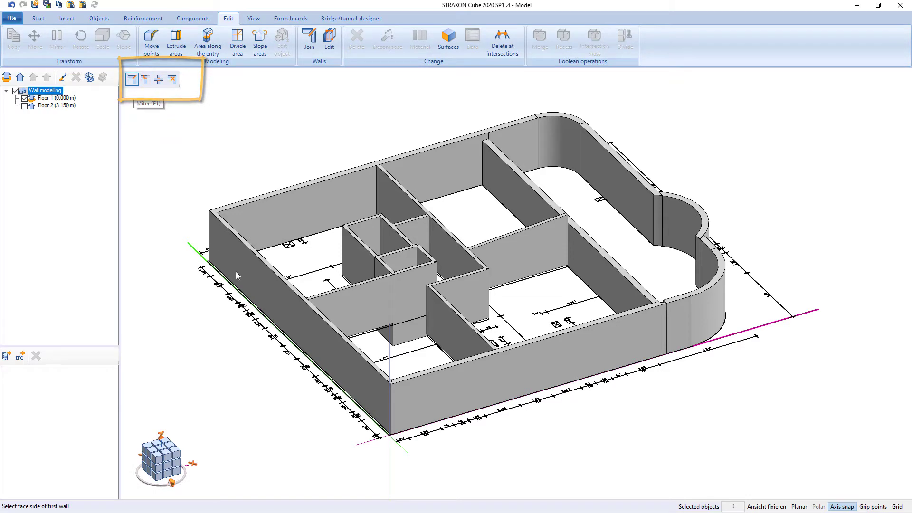
pyautogui.scroll(5, 235, 272)
pyautogui.scroll(-3, 368, 297)
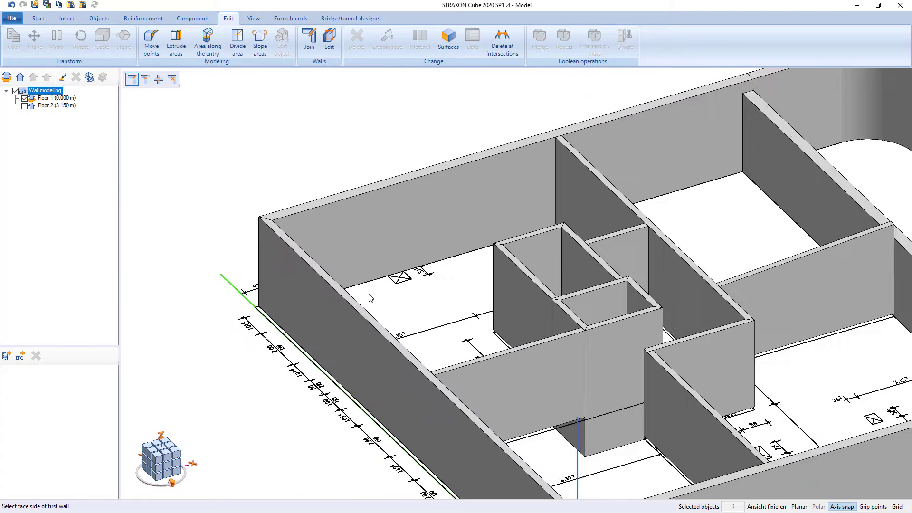
pyautogui.moveTo(347, 294); pyautogui.dragTo(202, 352, button='middle')
pyautogui.keyDown('shift'); pyautogui.moveTo(561, 335); pyautogui.dragTo(640, 356, button='middle'); pyautogui.keyUp('shift')
pyautogui.scroll(2, 600, 221)
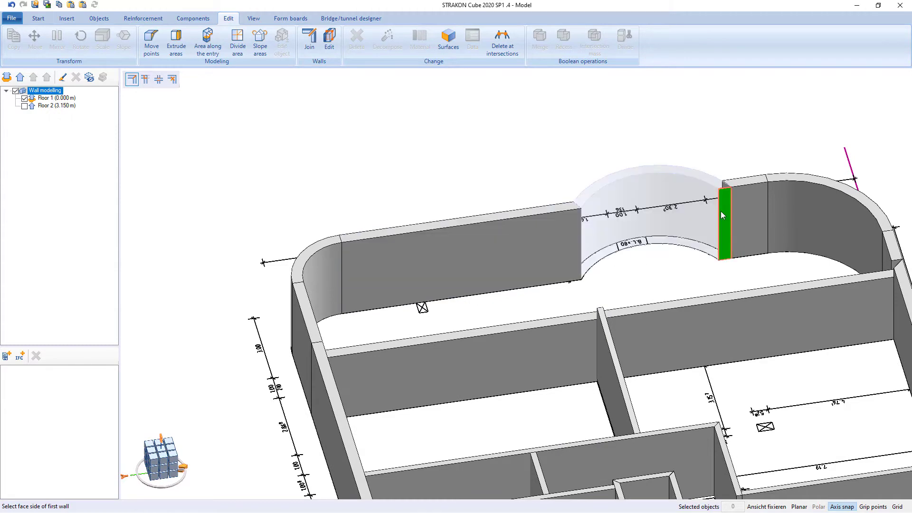
pyautogui.scroll(-2, 650, 261)
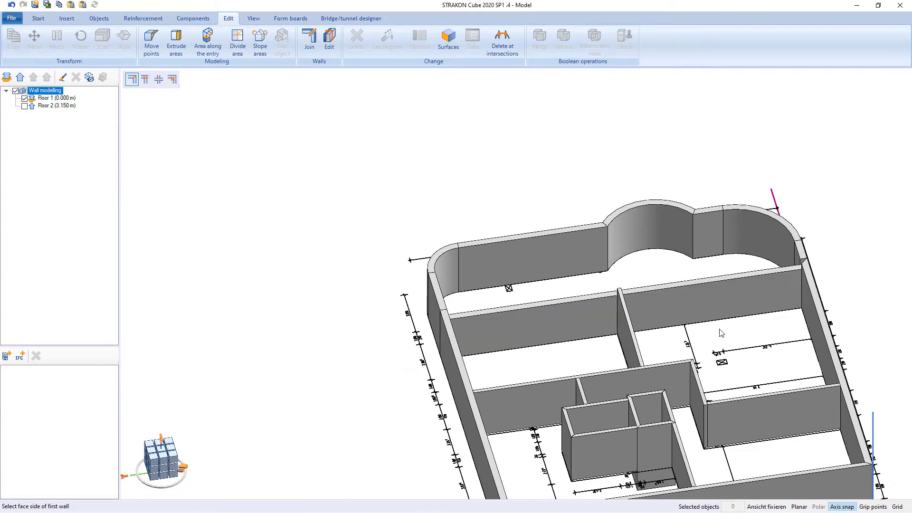
pyautogui.moveTo(739, 340); pyautogui.dragTo(789, 332, button='middle')
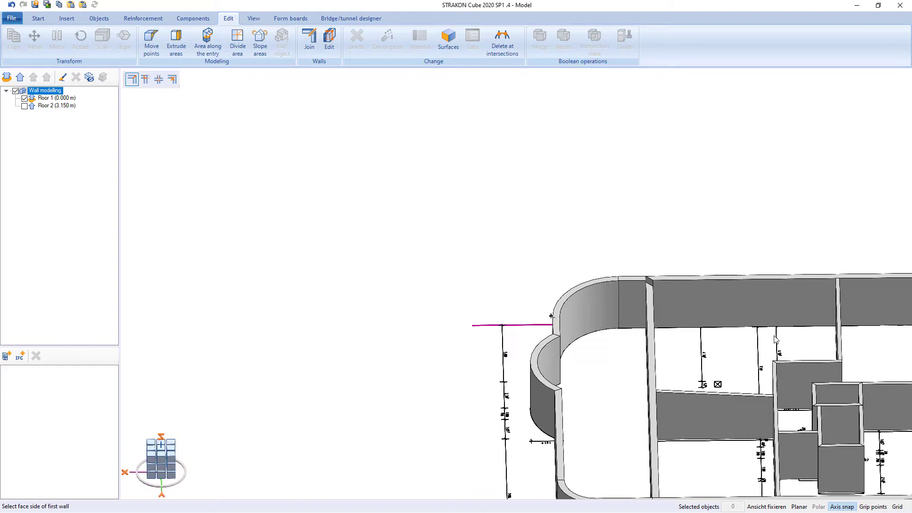
# Join the long partition's front end squarely to the front outer wall and end the join command.
pyautogui.scroll(2, 692, 293)
pyautogui.moveTo(692, 292); pyautogui.dragTo(601, 170, button='middle')
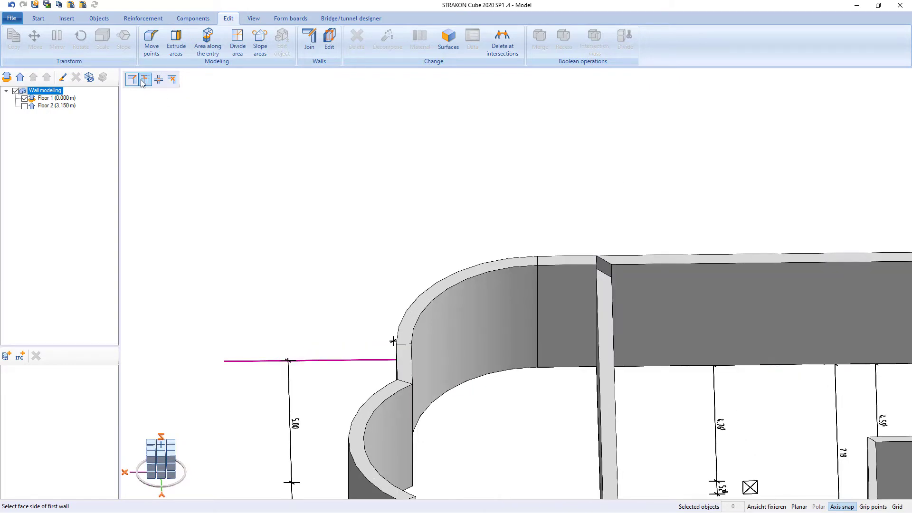
pyautogui.click(604, 268)
pyautogui.keyDown('shift'); pyautogui.moveTo(660, 215); pyautogui.dragTo(595, 213, button='middle'); pyautogui.keyUp('shift')
pyautogui.moveTo(546, 411); pyautogui.dragTo(611, 377, button='middle')
pyautogui.press('Escape')
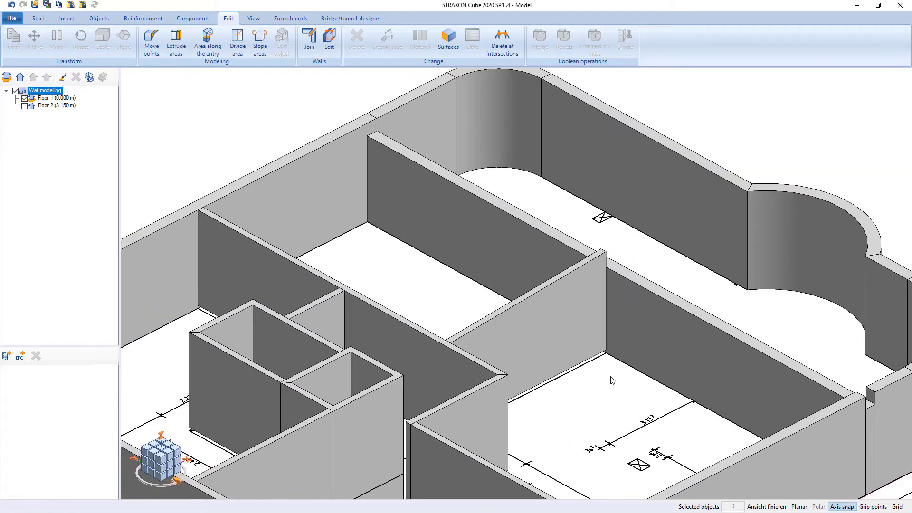
# Set the height of the long partition beside the curved section to 315 cm in its object data.
pyautogui.click(640, 356)
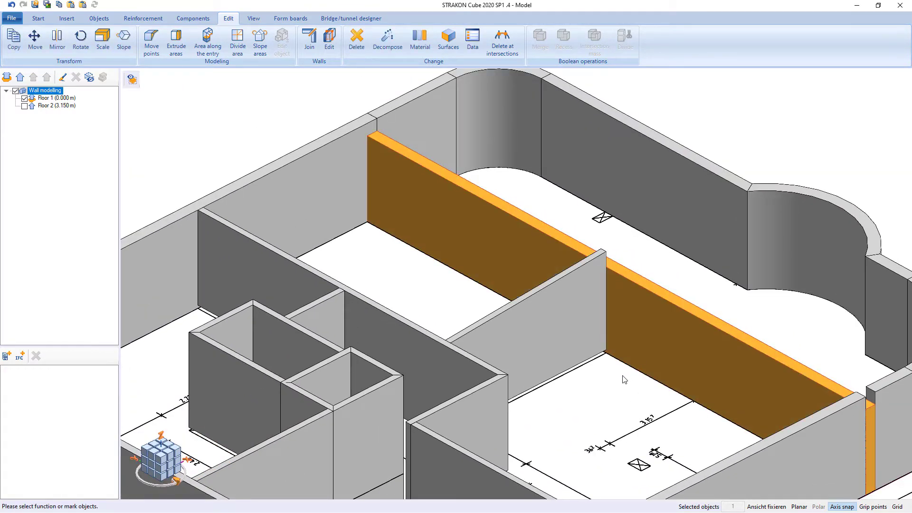
pyautogui.rightClick(600, 371)
pyautogui.click(628, 416)
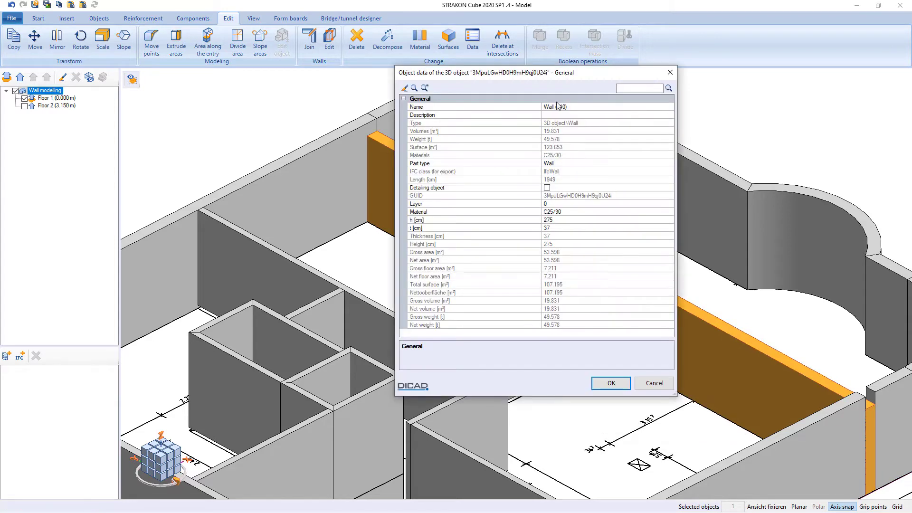
pyautogui.click(552, 220)
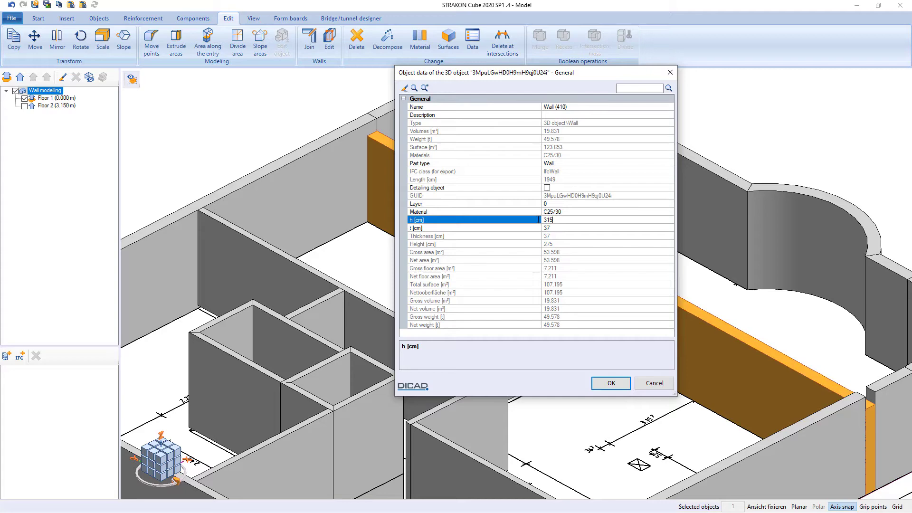
pyautogui.click(612, 385)
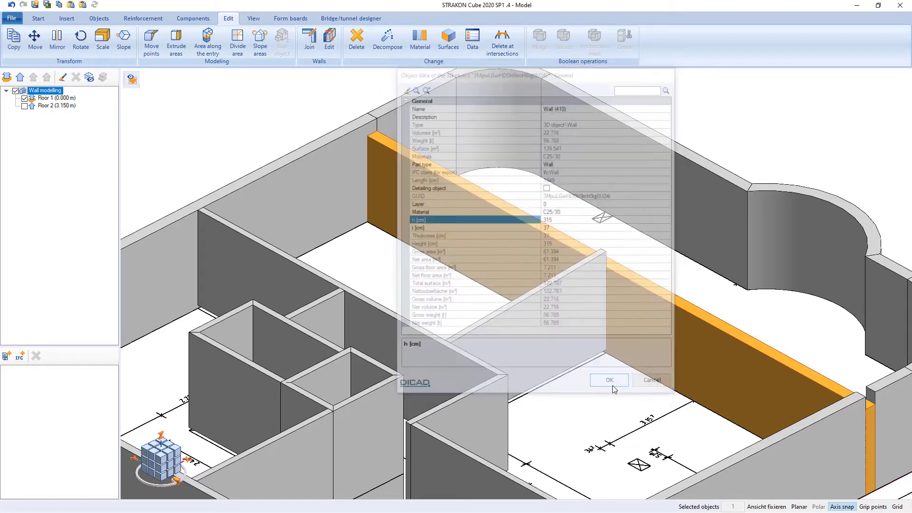
pyautogui.press('Escape')
pyautogui.moveTo(623, 397); pyautogui.dragTo(641, 337, button='middle')
pyautogui.scroll(-3, 648, 333)
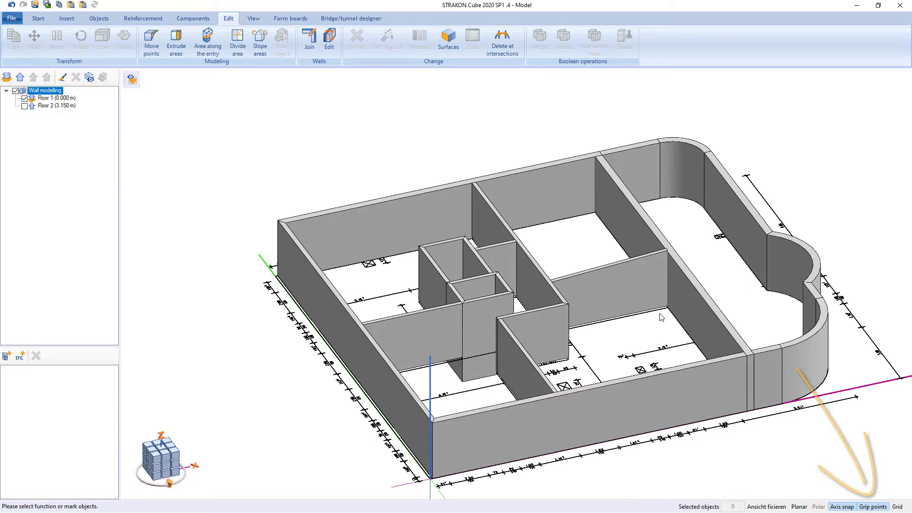
# With grip points enabled, raise the cross wall's upper end at the long partition to that partition's top edge.
pyautogui.scroll(5, 660, 318)
pyautogui.click(621, 314)
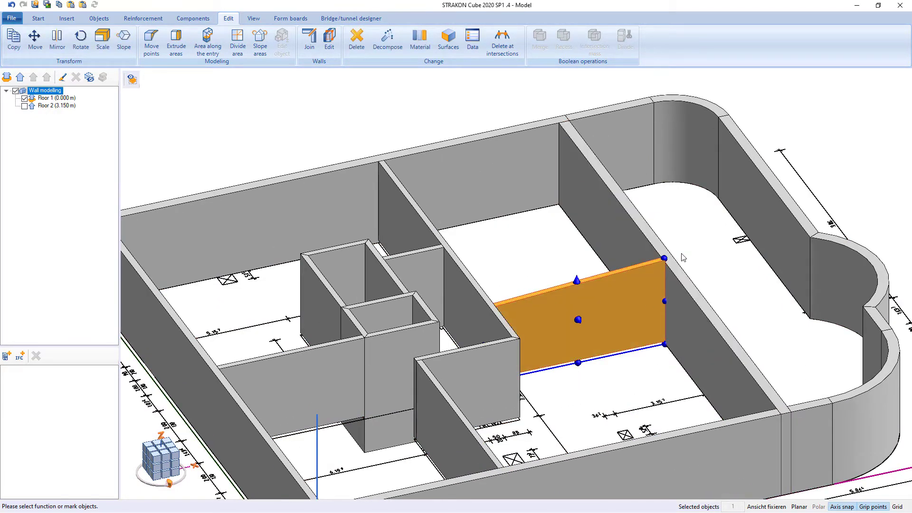
pyautogui.scroll(3, 682, 257)
pyautogui.click(652, 265)
pyautogui.scroll(-3, 649, 278)
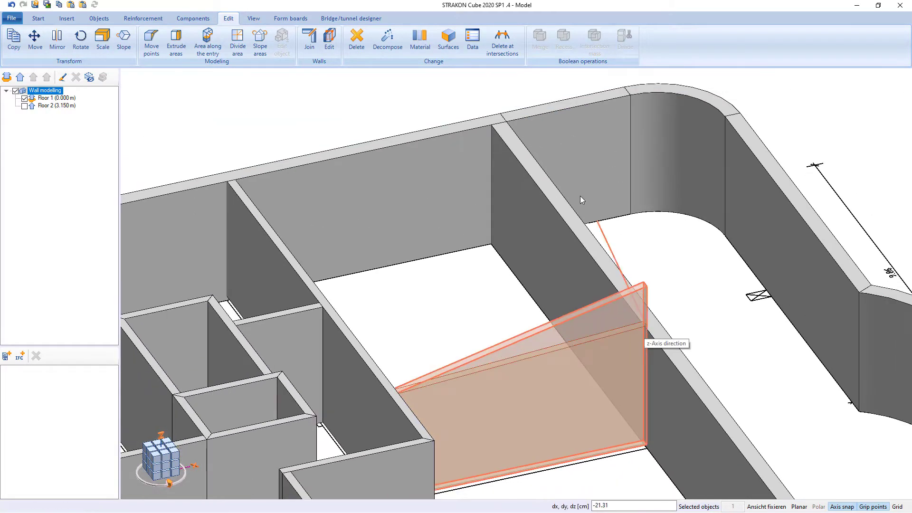
pyautogui.click(492, 125)
# Lower the cross wall's opposite upper end, at the corridor wall, by 50 cm.
pyautogui.moveTo(575, 359); pyautogui.dragTo(402, 290, button='middle')
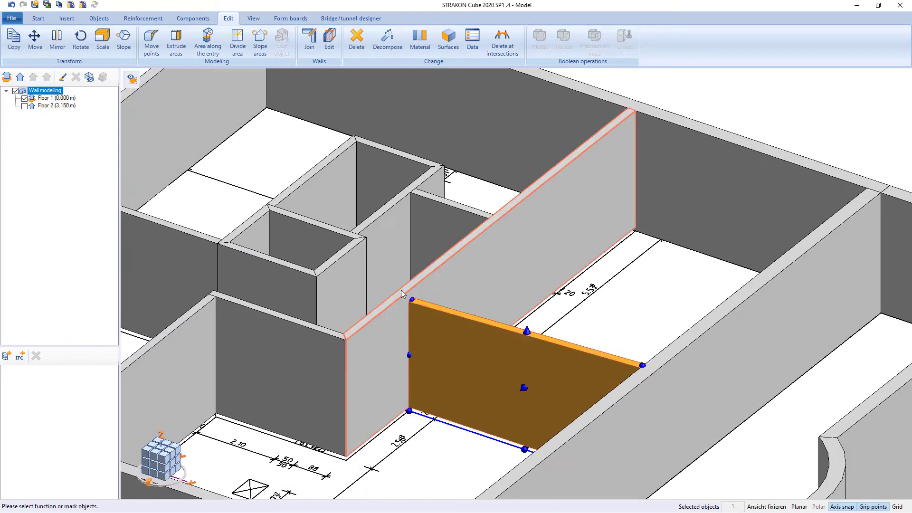
pyautogui.scroll(3, 402, 294)
pyautogui.click(418, 304)
pyautogui.write('5')
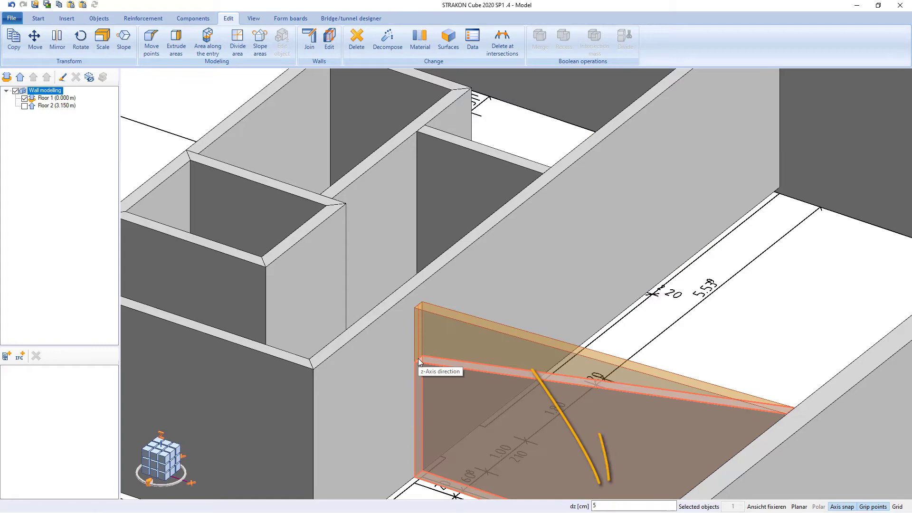
pyautogui.write('0')
pyautogui.press('Return')
pyautogui.scroll(-3, 493, 295)
pyautogui.moveTo(562, 387); pyautogui.dragTo(580, 393, button='middle')
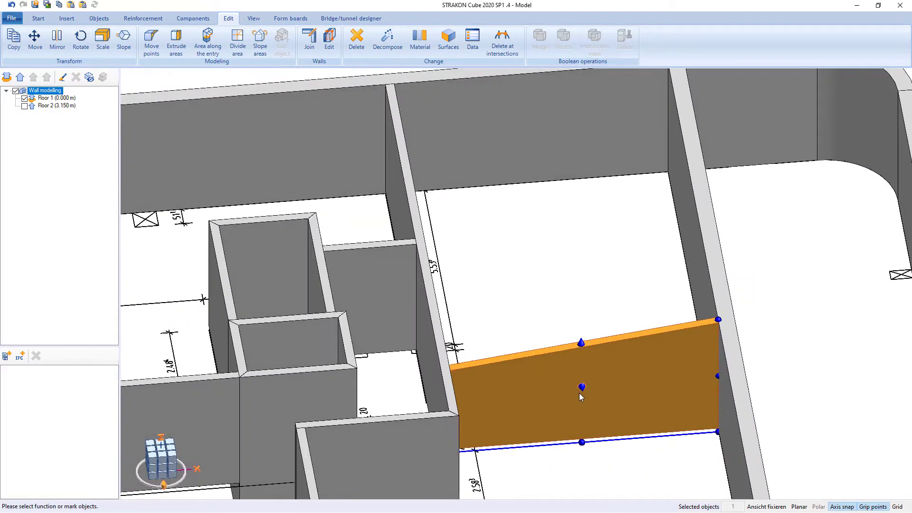
# Thicken the cross wall slightly by moving its side face outward.
pyautogui.click(581, 394)
pyautogui.click(588, 411)
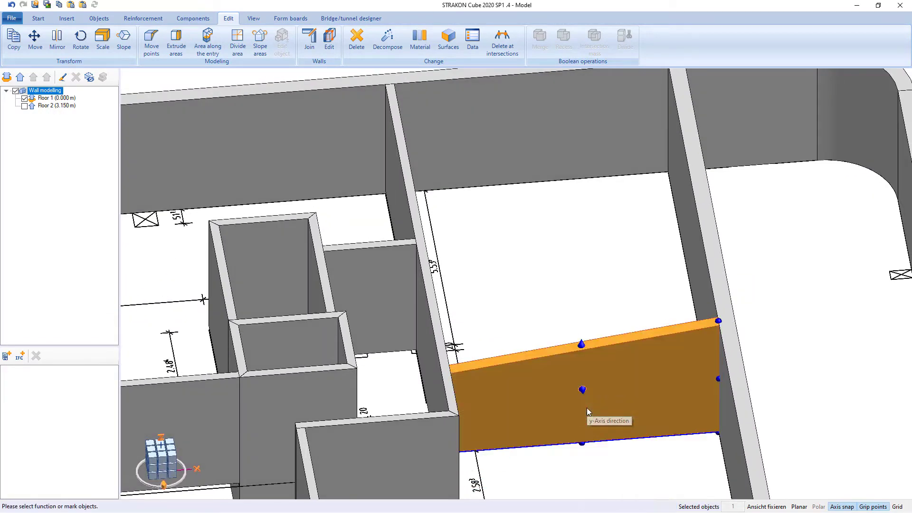
pyautogui.moveTo(572, 402)
pyautogui.mouseDown(button='middle')
pyautogui.moveTo(576, 421)
pyautogui.moveTo(611, 405)
pyautogui.moveTo(567, 395)
pyautogui.mouseUp(button='middle')
pyautogui.scroll(-2, 612, 403)
# Try to bend the cross wall into an arc with a rise of about 180 cm, and return it to straight.
pyautogui.click(612, 421)
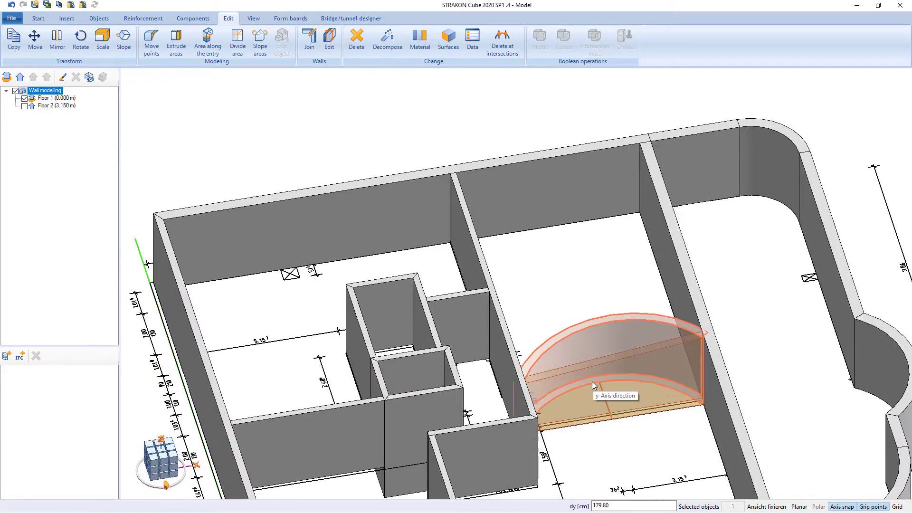
pyautogui.click(592, 381)
pyautogui.scroll(3, 616, 420)
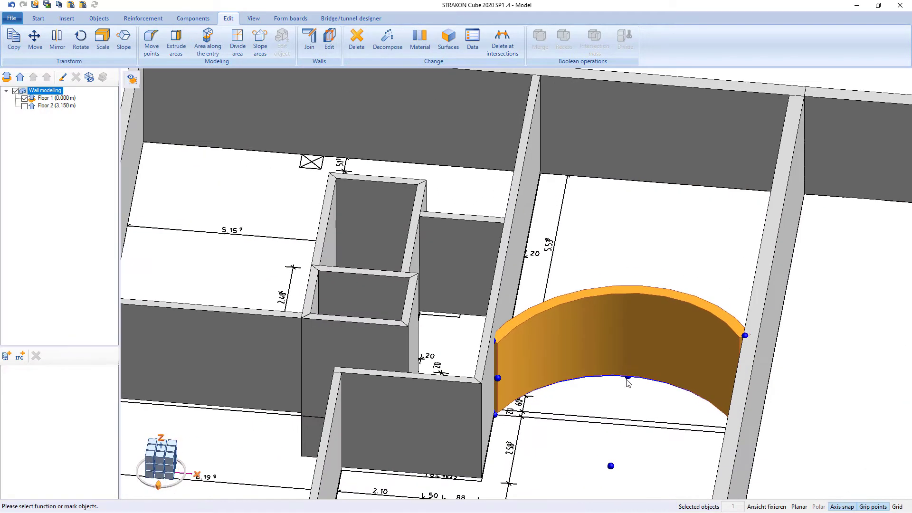
pyautogui.click(600, 382)
pyautogui.click(600, 383)
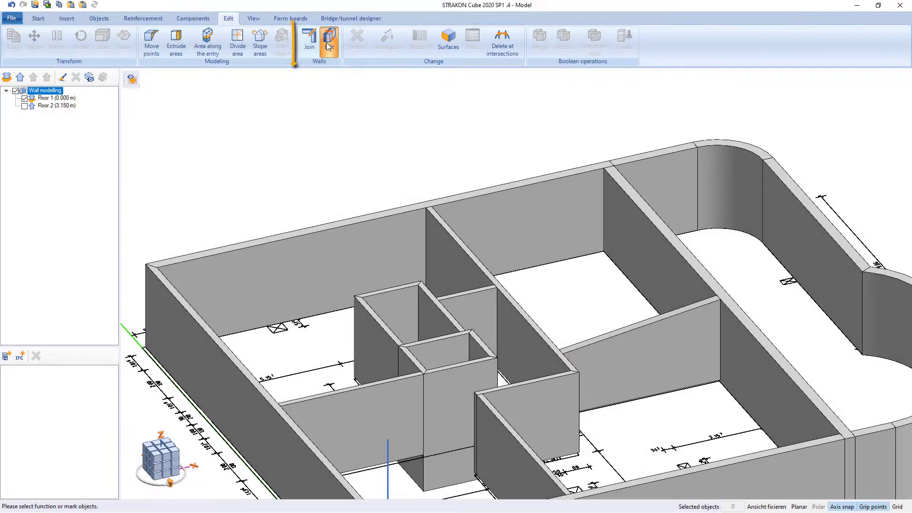
# Insert a cross section in the front outer wall, 250 cm from its corner at the coordinate origin.
pyautogui.click(328, 46)
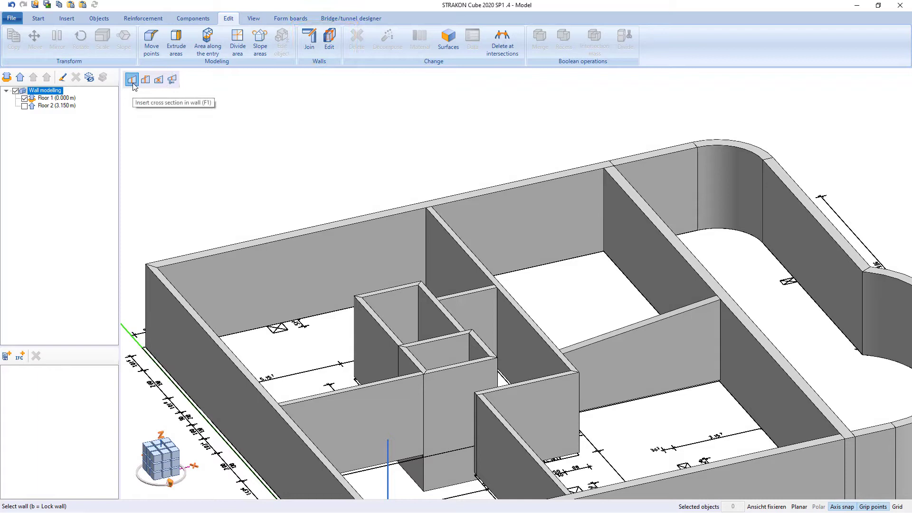
pyautogui.scroll(-4, 133, 84)
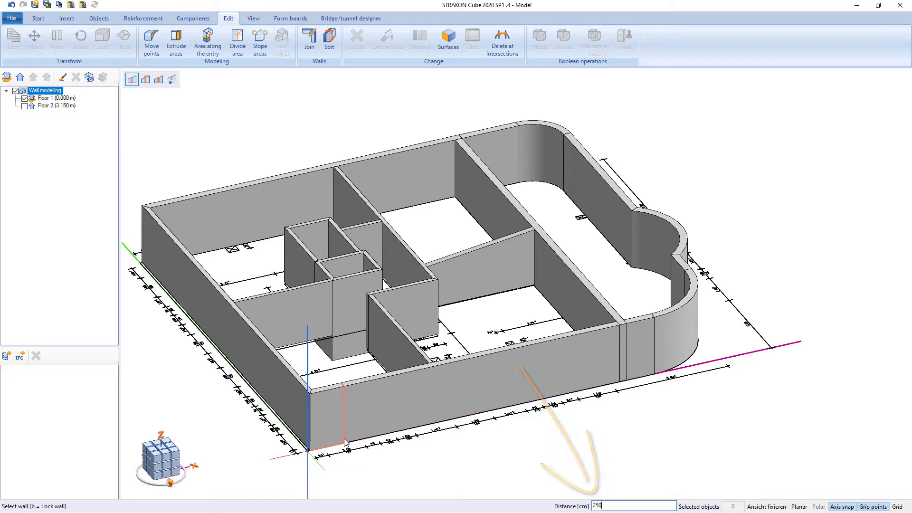
pyautogui.write('250')
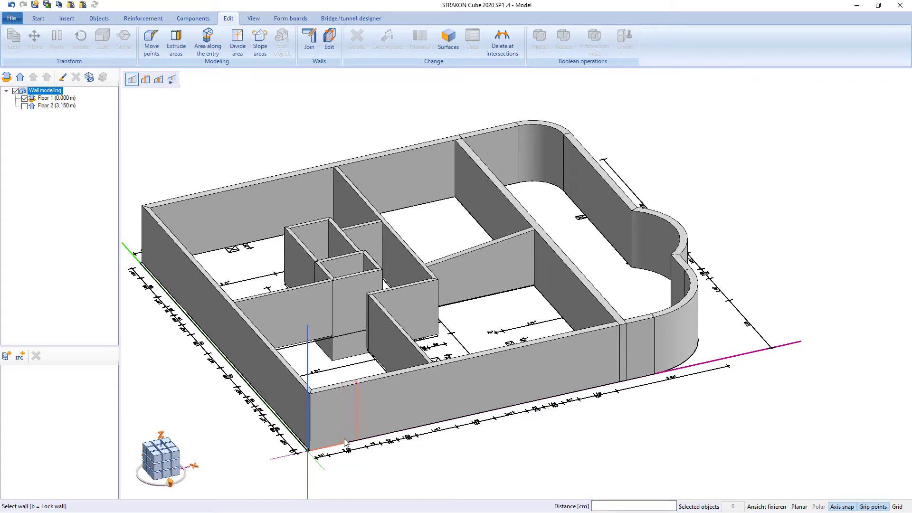
pyautogui.scroll(3, 355, 431)
pyautogui.press('Escape')
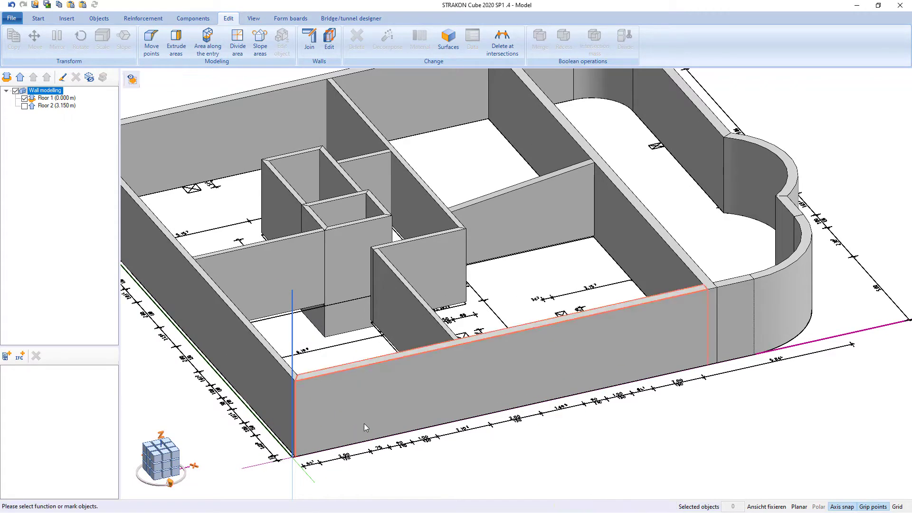
# Raise the front wall's top edge at the inserted cross section by about 64 cm.
pyautogui.click(365, 404)
pyautogui.click(357, 364)
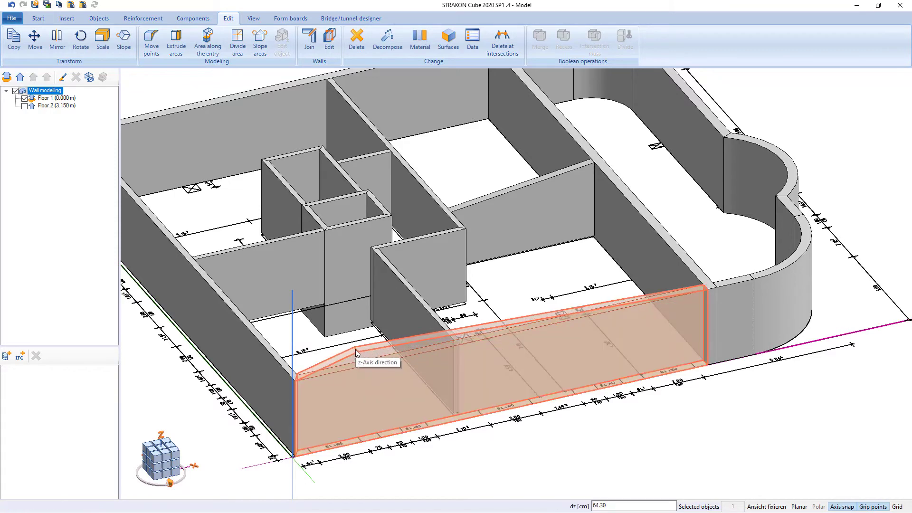
pyautogui.press('Return')
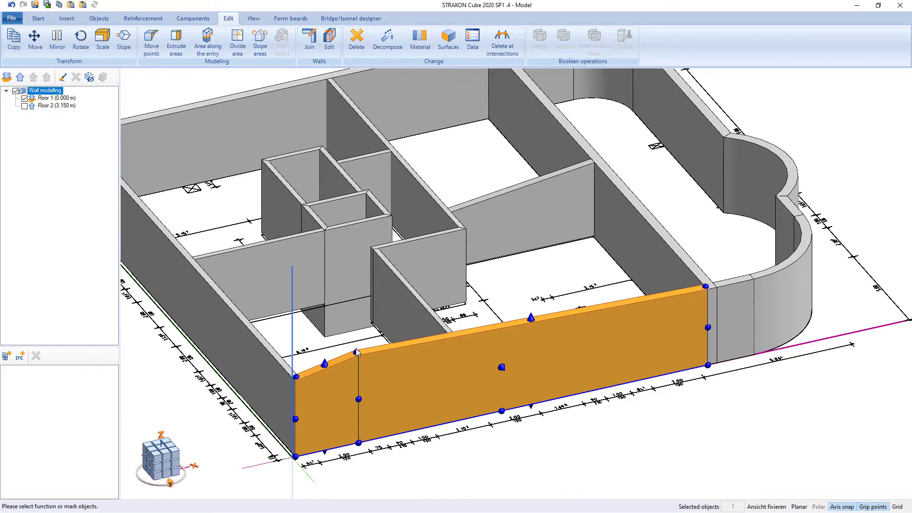
# Insert a cross section with a height jump in the sloped cross wall, 250 cm from its end at the corridor wall.
pyautogui.click(328, 38)
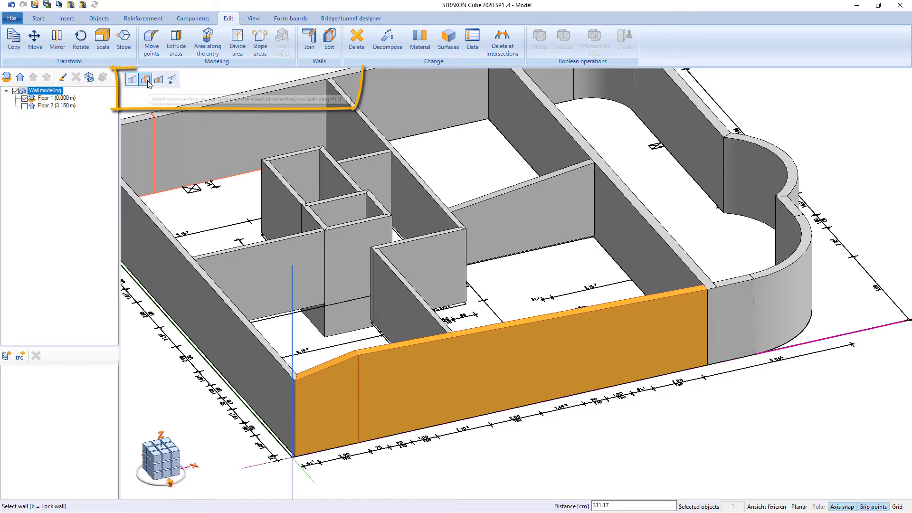
pyautogui.click(148, 81)
pyautogui.moveTo(494, 249); pyautogui.dragTo(480, 250, button='middle')
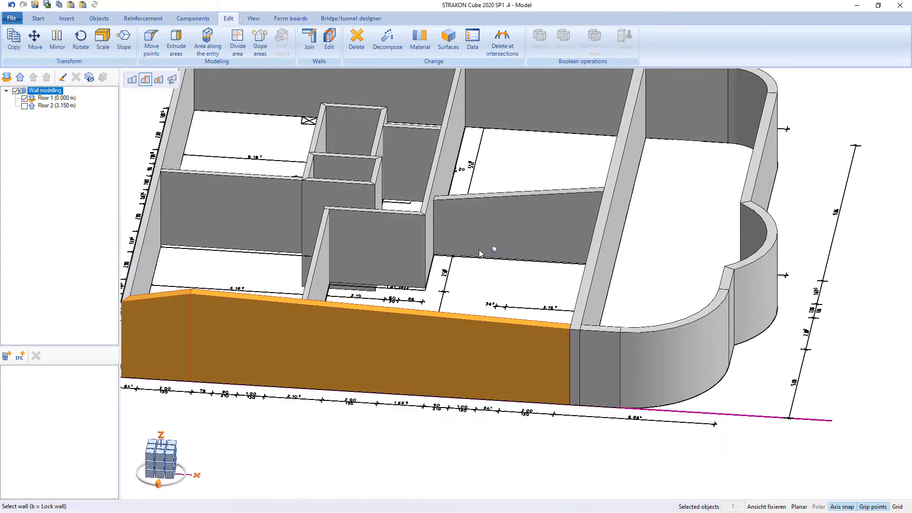
pyautogui.write('0')
pyautogui.press('Return')
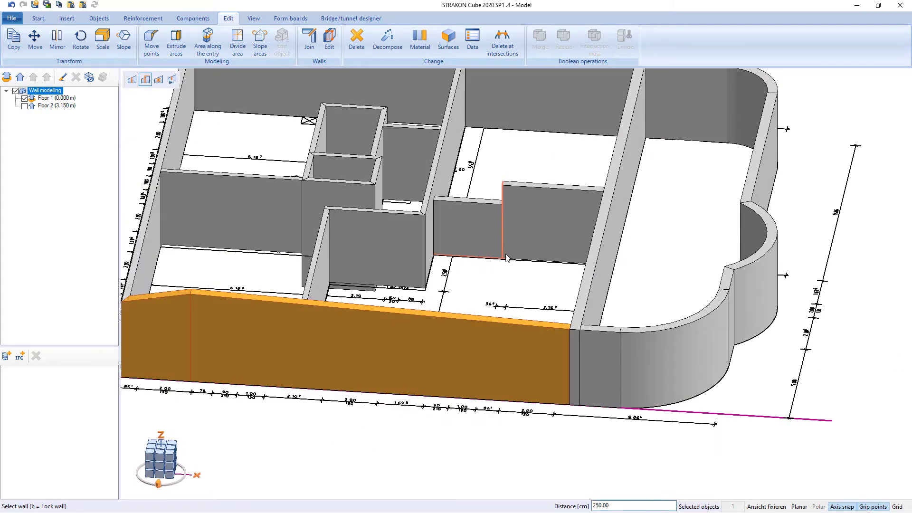
# Raise the lower top point at the cross wall's height jump to meet the upper point.
pyautogui.scroll(5, 509, 210)
pyautogui.click(509, 207)
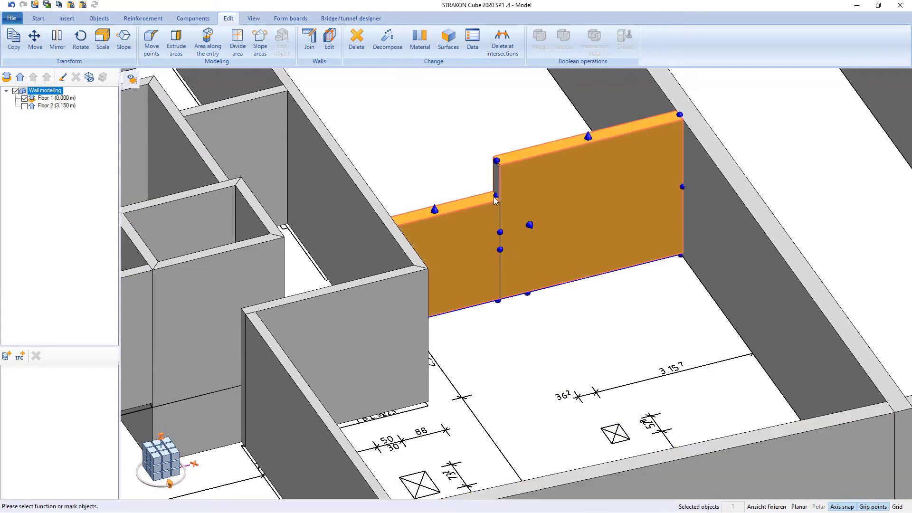
pyautogui.click(494, 197)
pyautogui.click(494, 161)
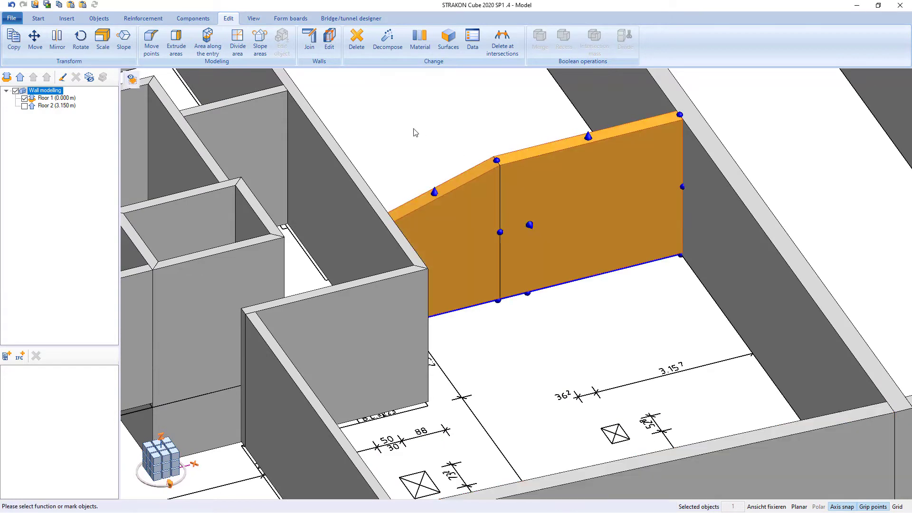
# Delete the inserted cross sections from both the front outer wall and the cross wall.
pyautogui.click(337, 43)
pyautogui.click(158, 80)
pyautogui.scroll(-3, 475, 295)
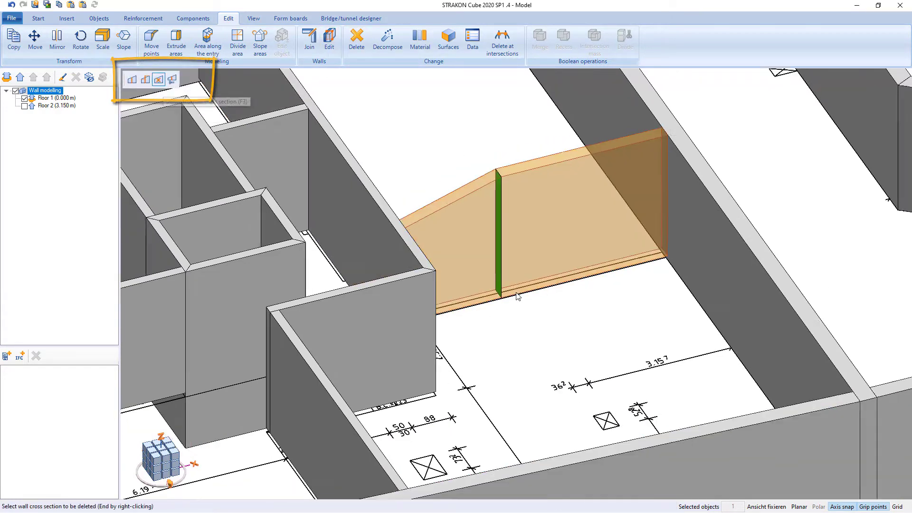
pyautogui.moveTo(468, 298); pyautogui.dragTo(472, 272, button='middle')
pyautogui.click(385, 363)
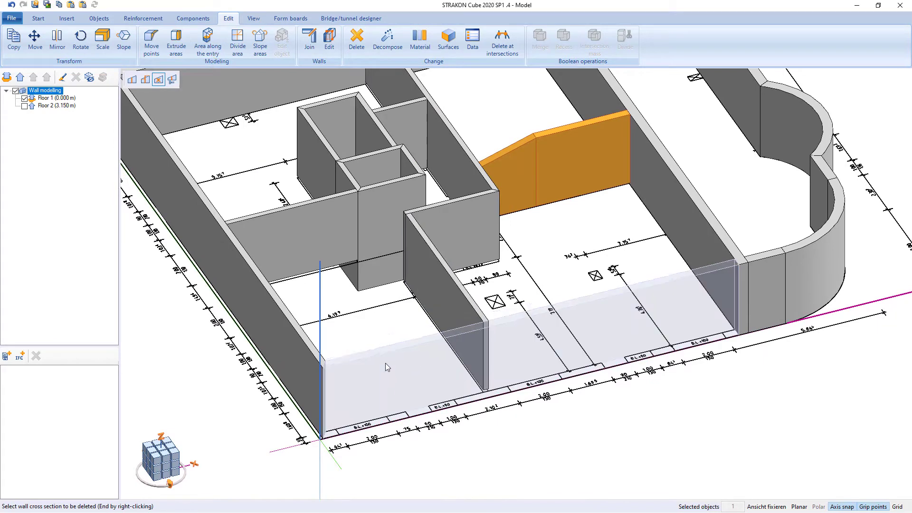
pyautogui.click(534, 172)
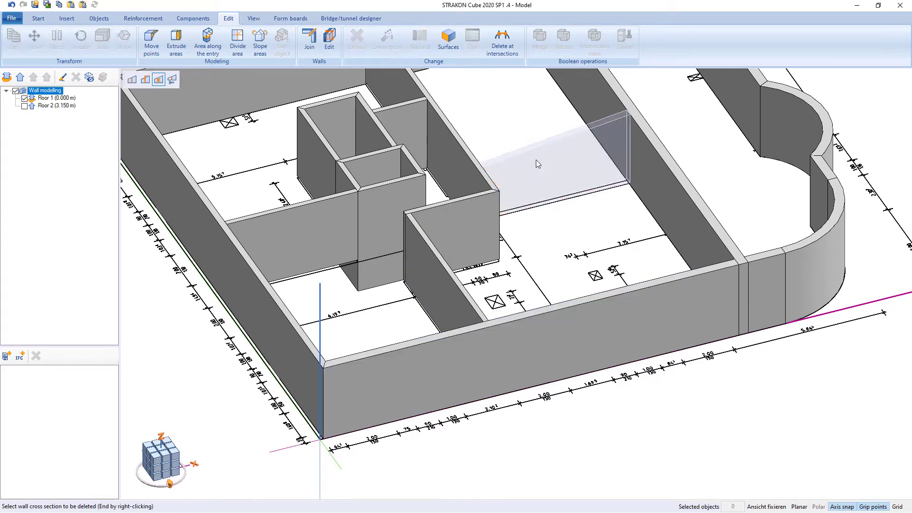
pyautogui.click(527, 160)
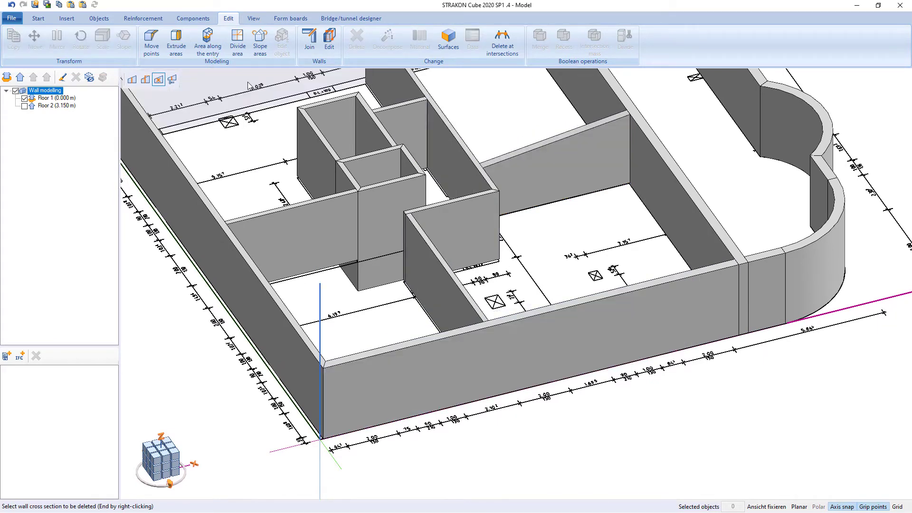
# Split the cross wall into two separate walls, 250 cm from its end at the corridor wall.
pyautogui.click(173, 80)
pyautogui.moveTo(519, 228)
pyautogui.mouseDown(button='middle')
pyautogui.moveTo(497, 228)
pyautogui.moveTo(507, 230)
pyautogui.mouseUp(button='middle')
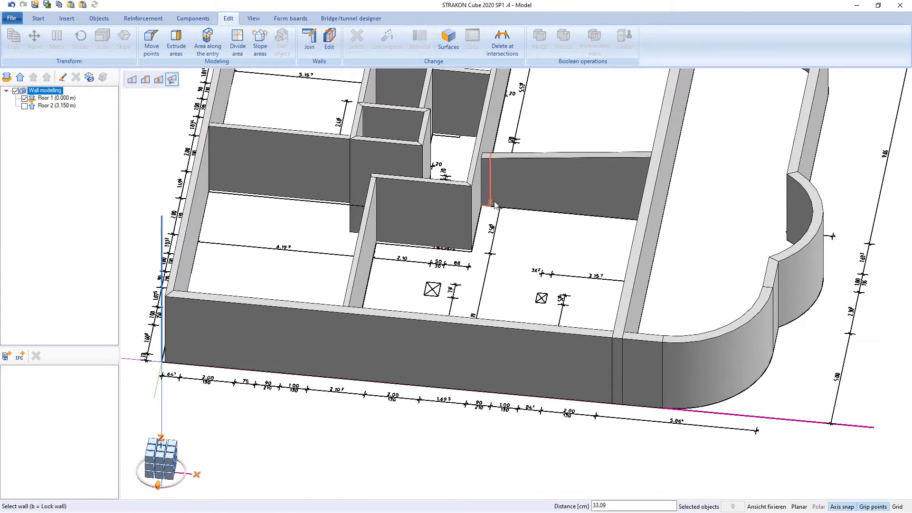
pyautogui.write('250')
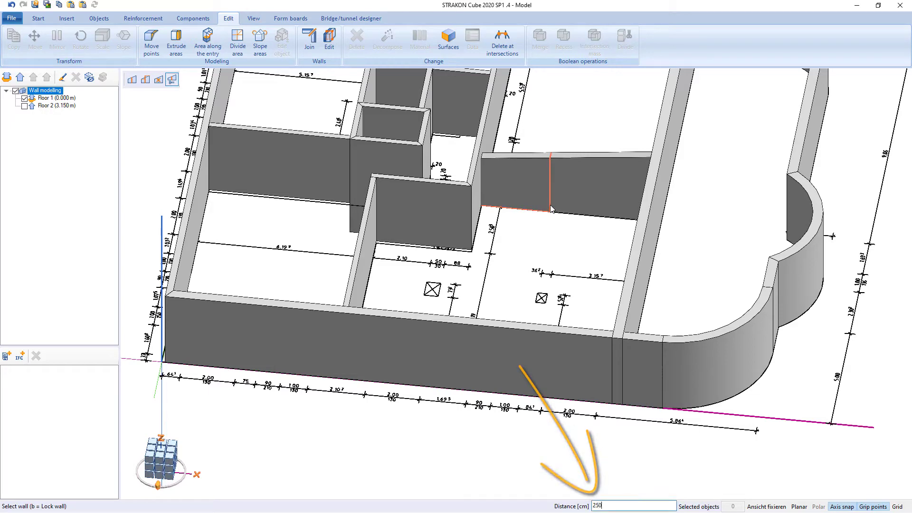
pyautogui.click(559, 191)
pyautogui.click(531, 187)
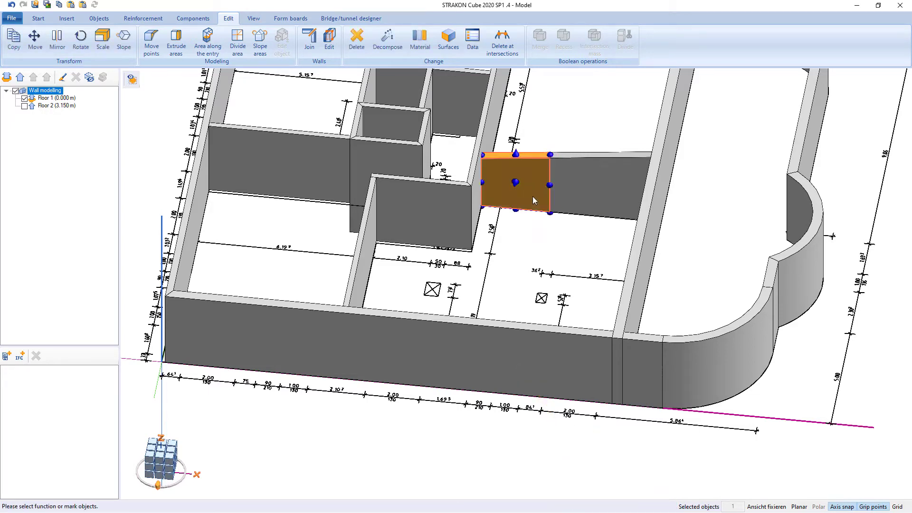
pyautogui.click(598, 195)
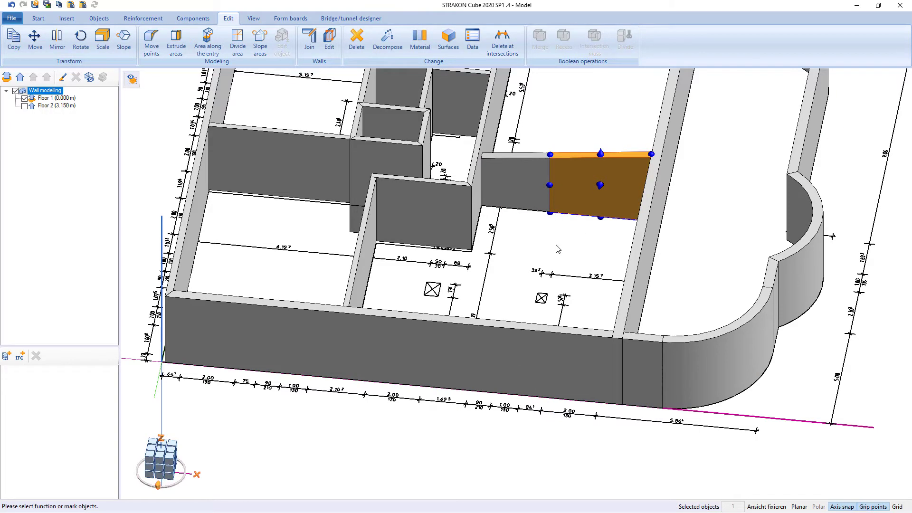
pyautogui.press('Escape')
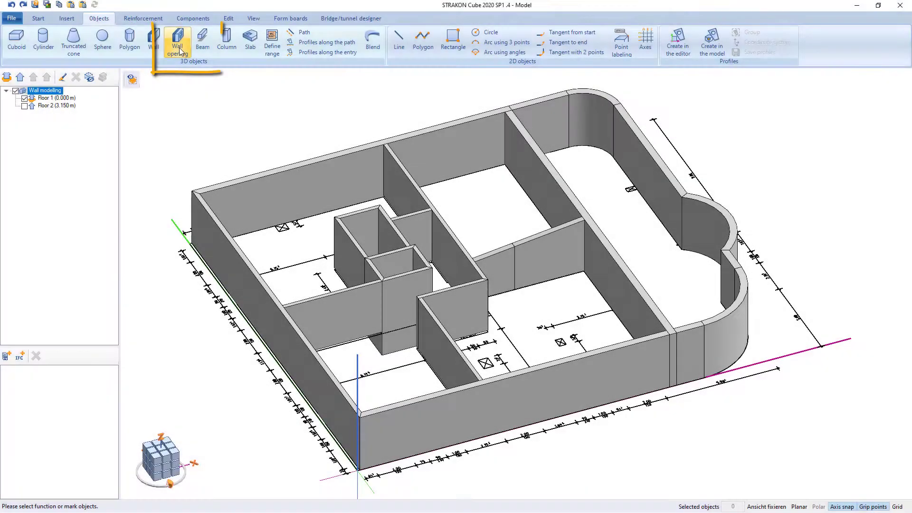
# Place a window opening 200 cm wide and 130 cm high with a 100 cm sill height in the front wall, 64.1 cm from its corner.
pyautogui.click(179, 49)
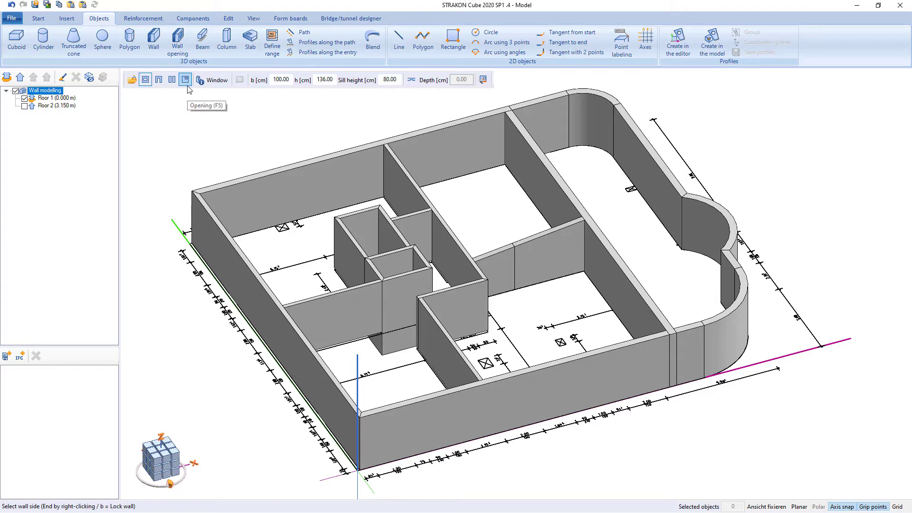
pyautogui.scroll(5, 375, 395)
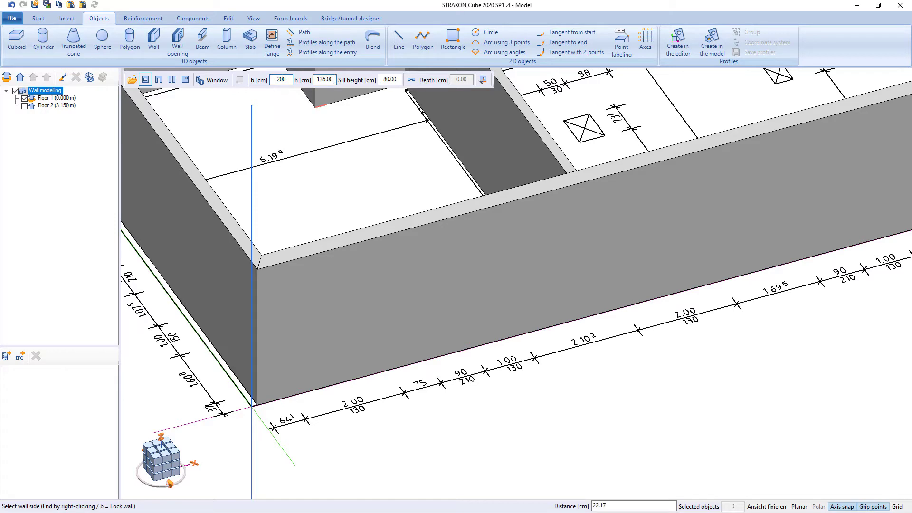
pyautogui.press('Tab')
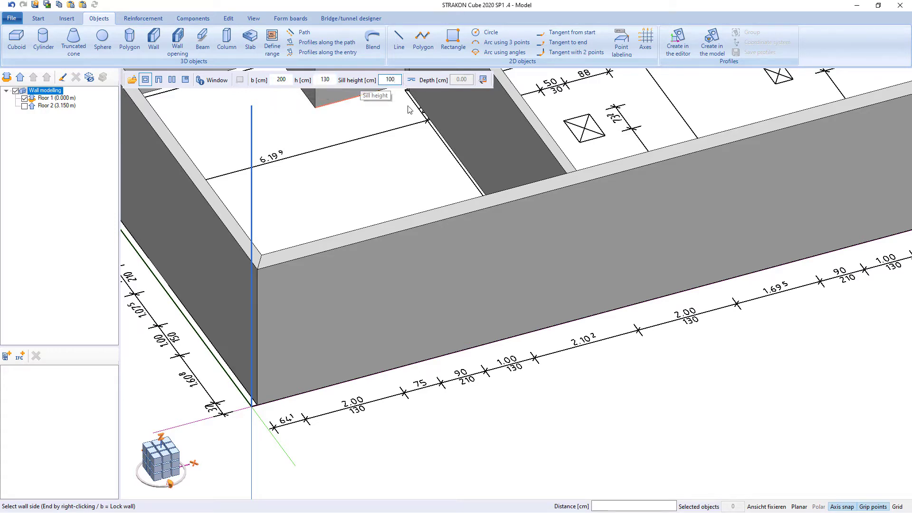
pyautogui.click(483, 79)
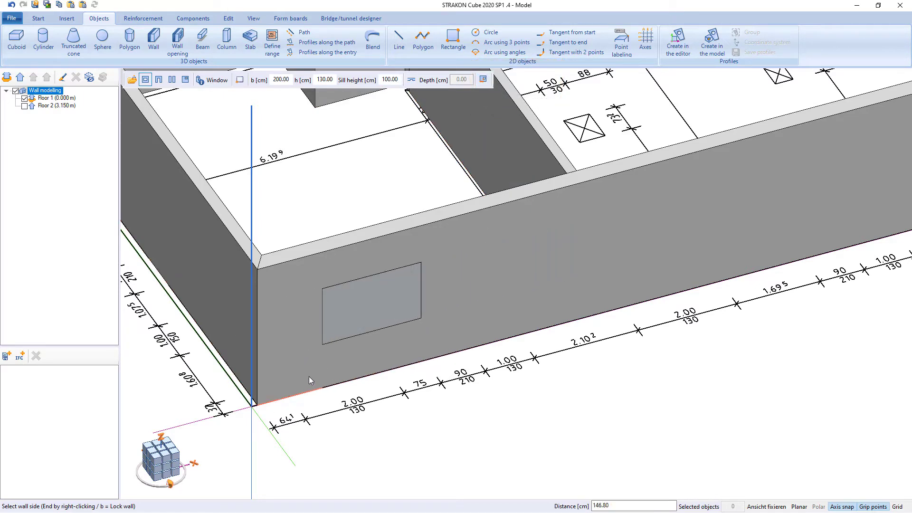
pyautogui.write('64.1')
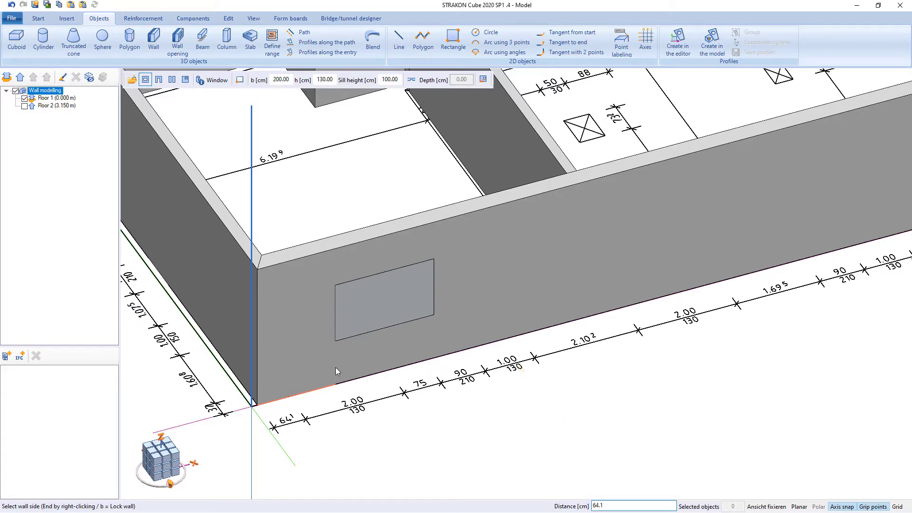
pyautogui.press('Return')
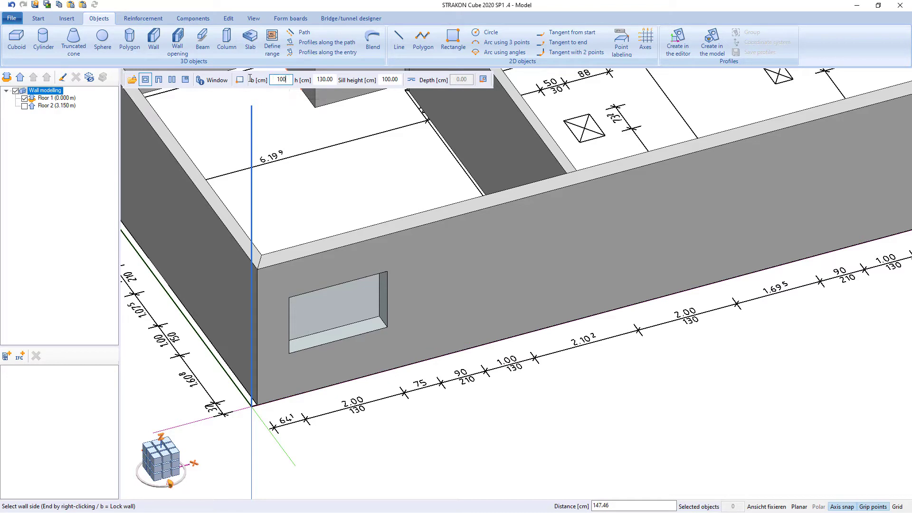
# Place a 100 by 130 cm window with an 80 cm sill height in the front wall, at distance 0 from a user-defined reference point.
pyautogui.moveTo(400, 79); pyautogui.dragTo(364, 78)
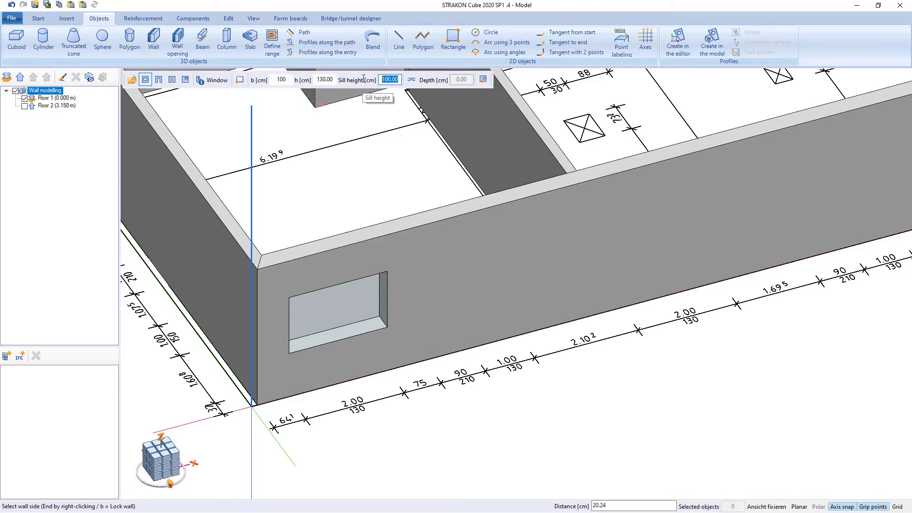
pyautogui.click(483, 79)
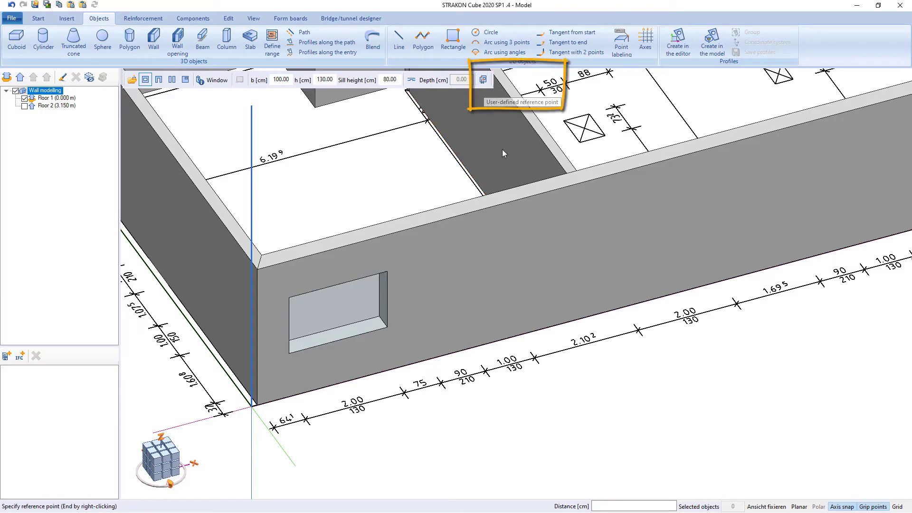
pyautogui.click(472, 349)
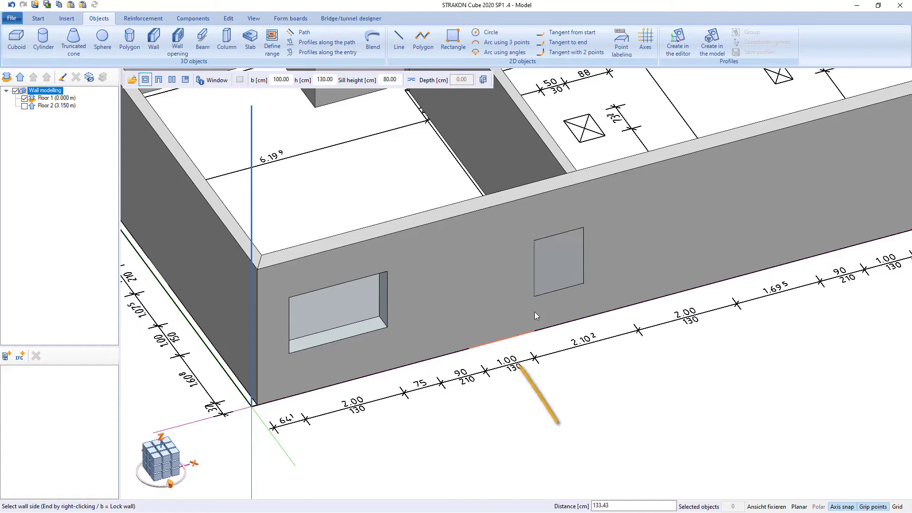
pyautogui.write('0')
pyautogui.press('Return')
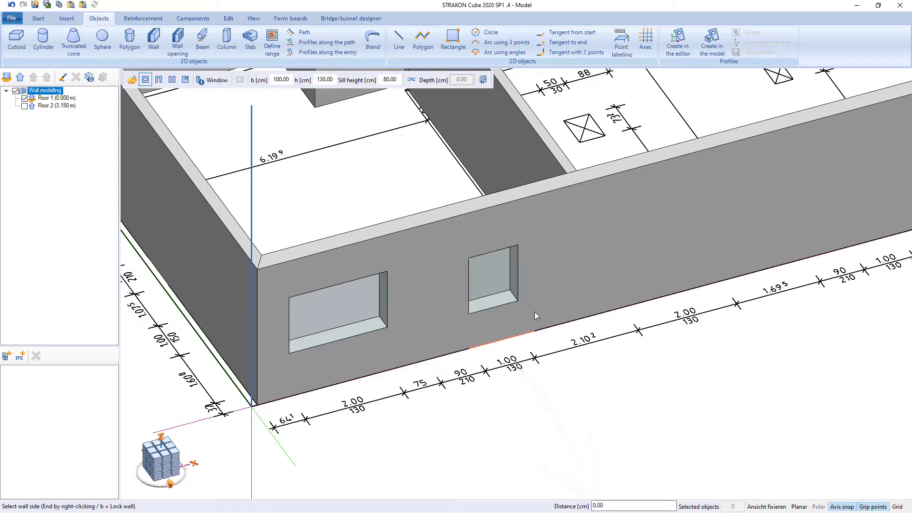
# Switch to the top view and show the model in the Transparent material color mode.
pyautogui.click(177, 446)
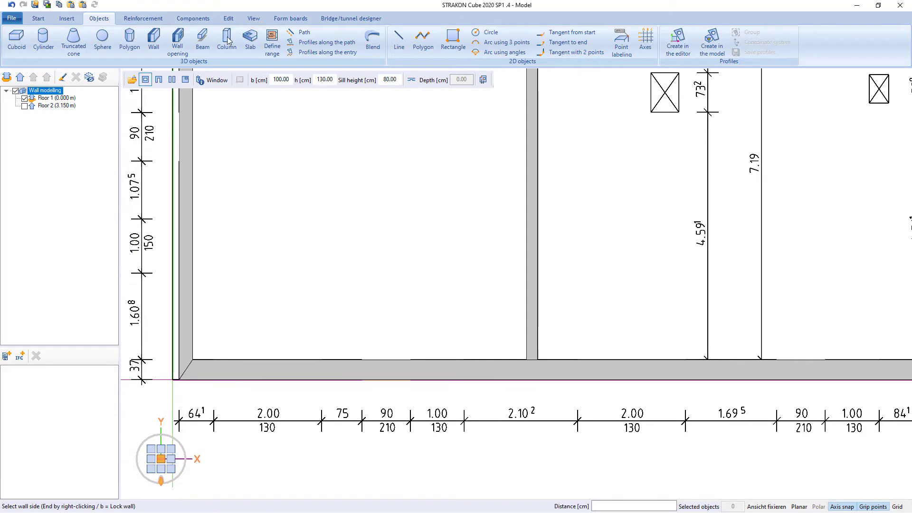
pyautogui.click(254, 21)
pyautogui.click(265, 47)
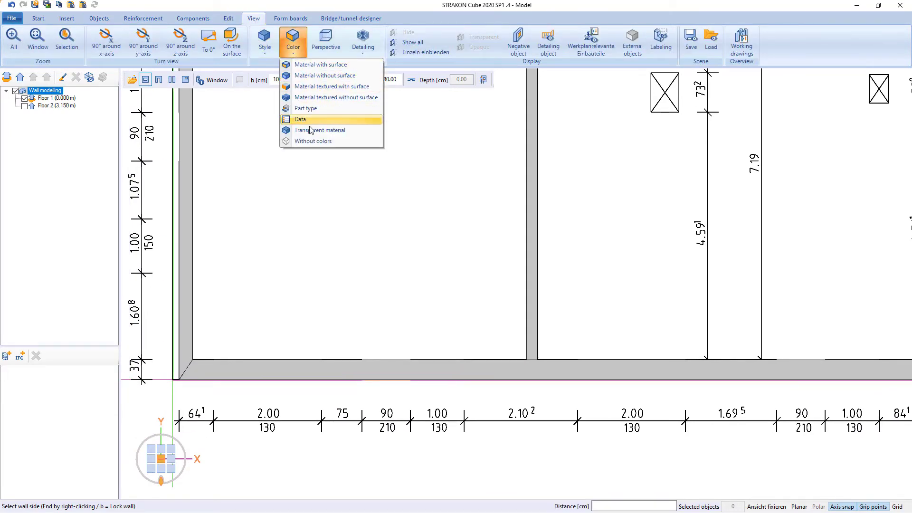
pyautogui.click(311, 136)
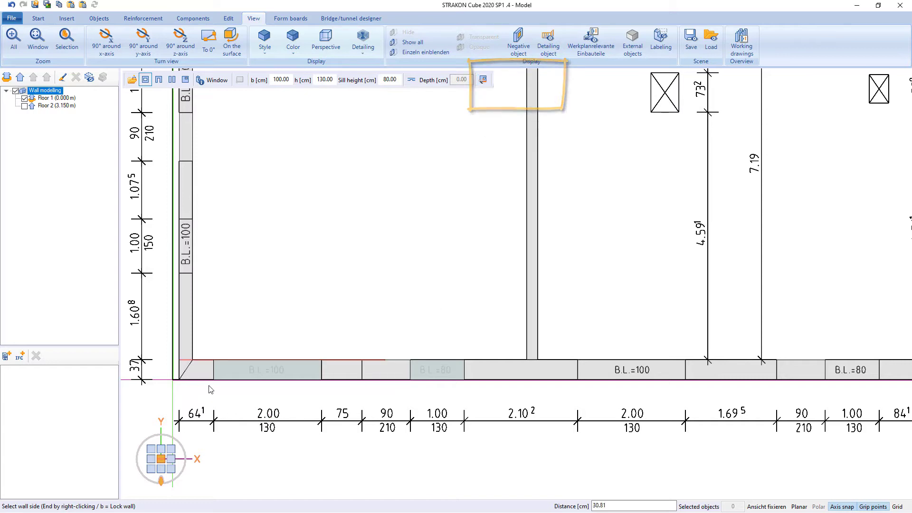
# Place the remaining windows in the outer front, side and back walls at the plan's positions, sized 200 by 130, 100 by 130 and 100 by 150 cm.
pyautogui.scroll(-2, 567, 388)
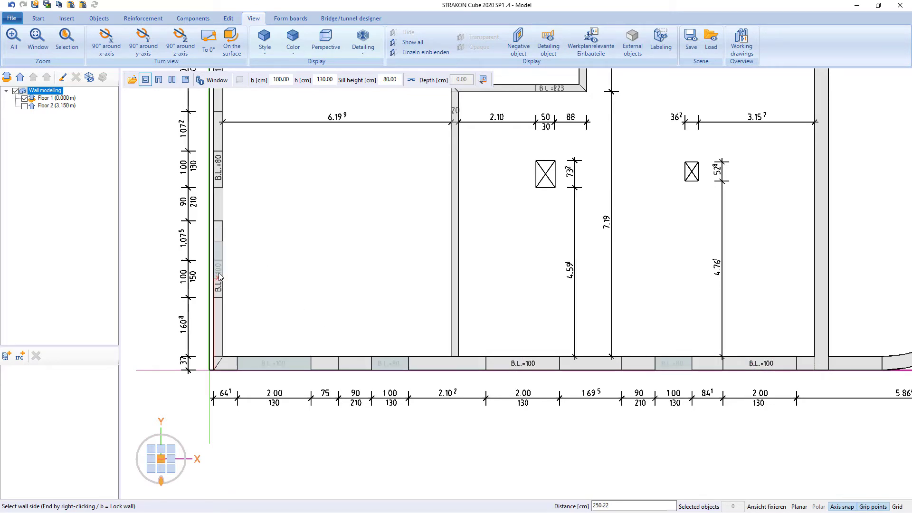
pyautogui.moveTo(273, 138); pyautogui.dragTo(267, 309, button='middle')
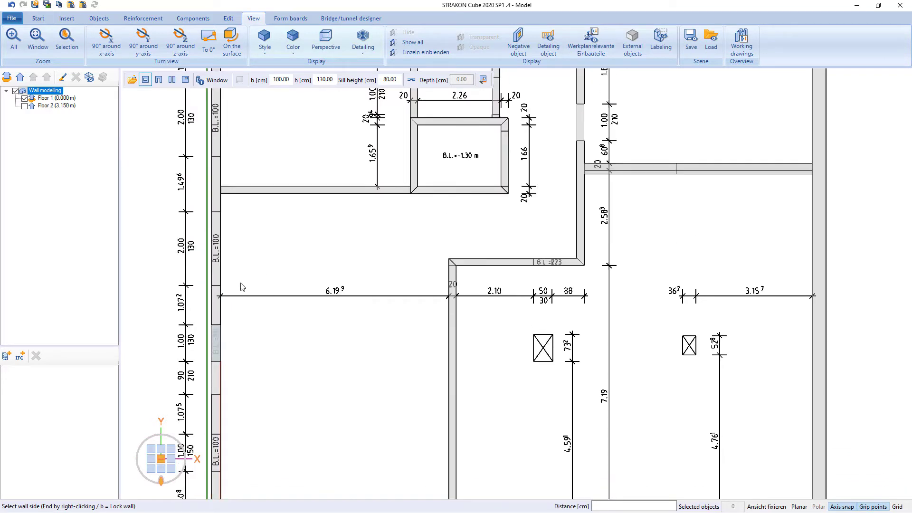
pyautogui.moveTo(252, 175); pyautogui.dragTo(239, 361, button='middle')
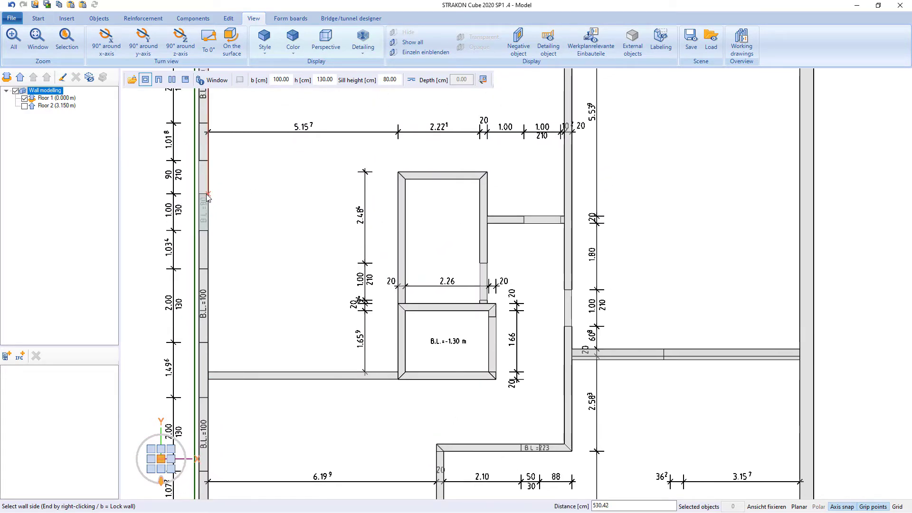
pyautogui.moveTo(273, 181); pyautogui.dragTo(267, 359, button='middle')
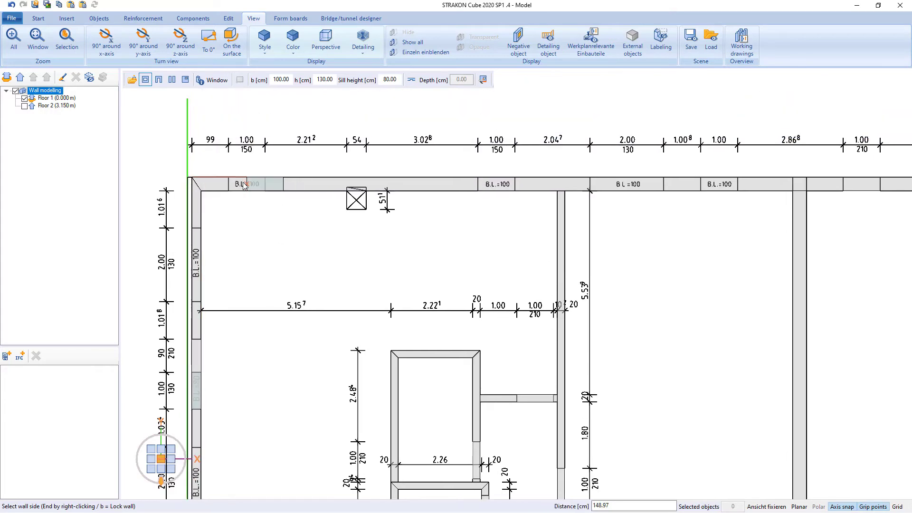
pyautogui.scroll(-3, 233, 200)
pyautogui.scroll(8, 464, 295)
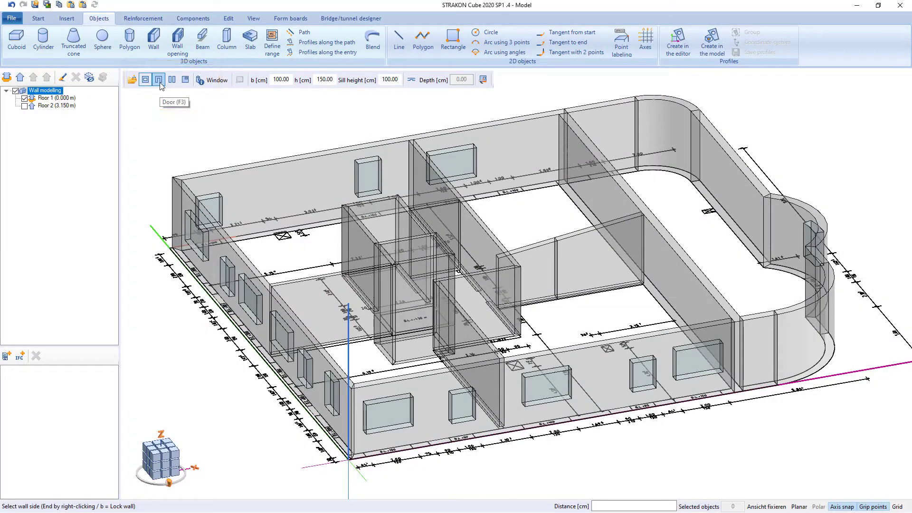
# Place door openings 90 cm wide and 210 cm high in the front wall at the plan's two 90/210 positions.
pyautogui.click(160, 80)
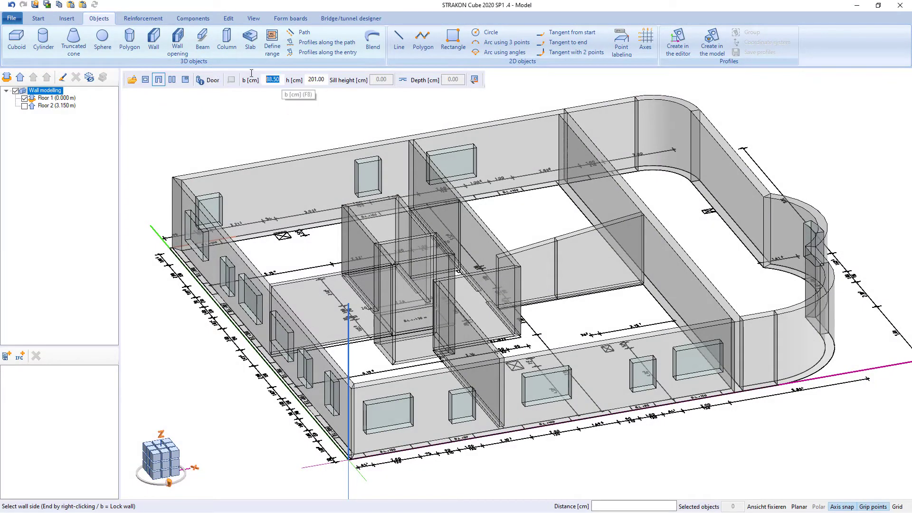
pyautogui.write('90')
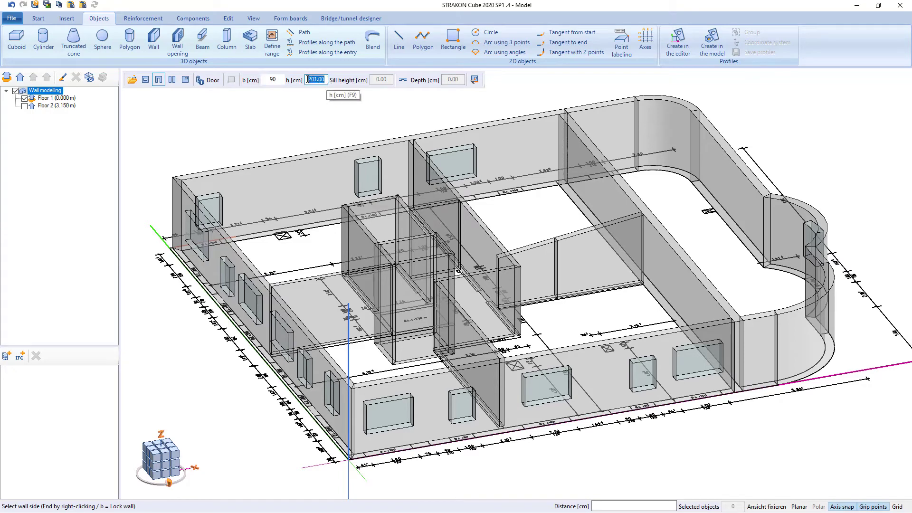
pyautogui.click(158, 446)
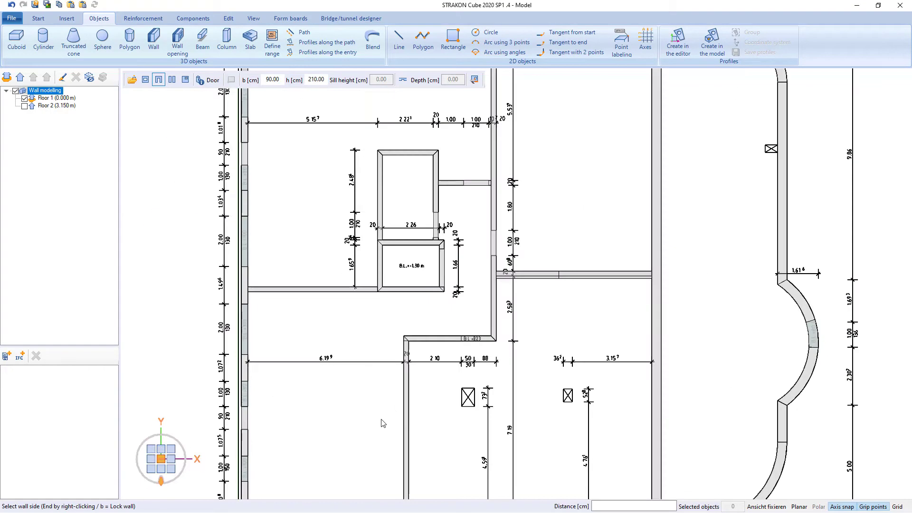
pyautogui.moveTo(380, 422); pyautogui.dragTo(392, 280, button='middle')
pyautogui.scroll(5, 356, 381)
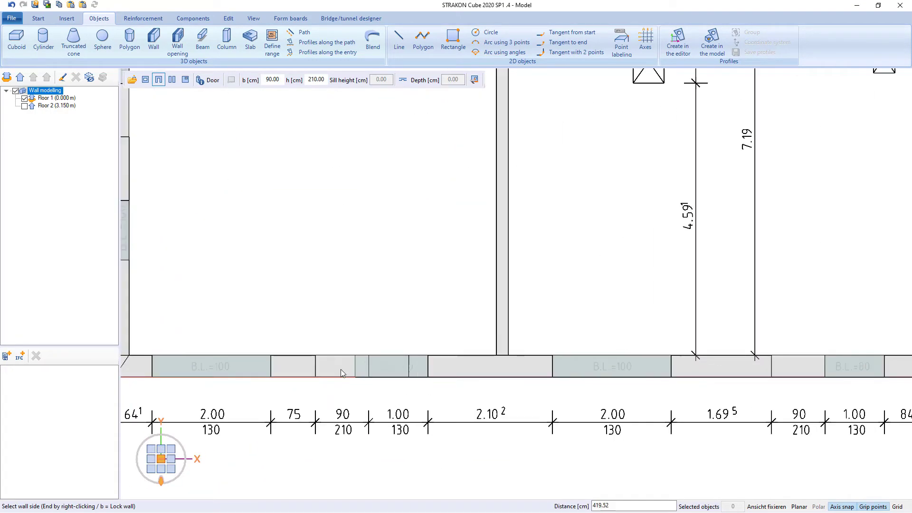
pyautogui.scroll(-1, 316, 377)
pyautogui.moveTo(719, 386); pyautogui.dragTo(623, 375, button='middle')
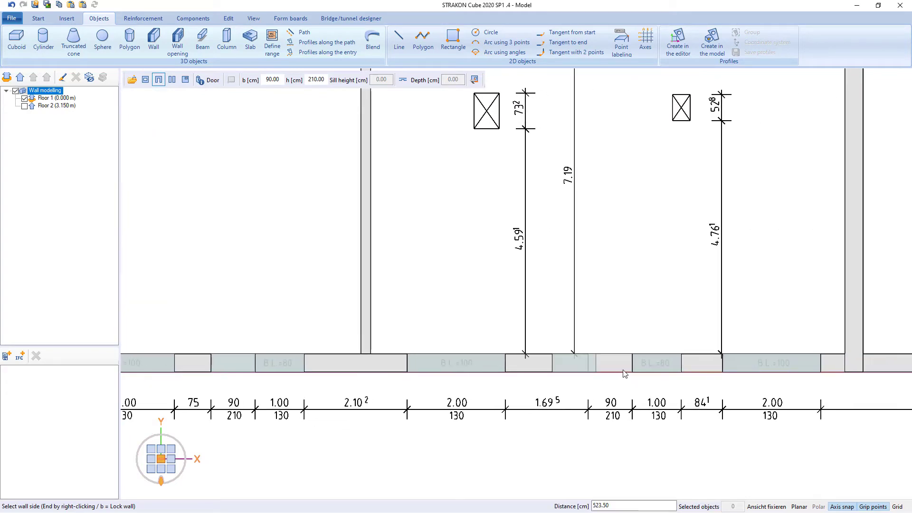
pyautogui.scroll(-3, 632, 374)
pyautogui.scroll(5, 358, 318)
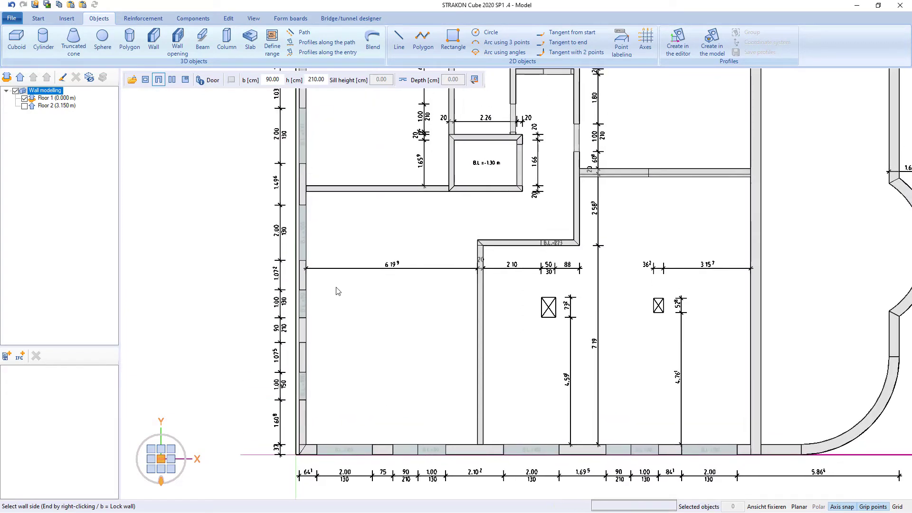
# Place 90 by 210 cm door openings in the long side wall at the plan's 90/210 positions.
pyautogui.scroll(-5, 290, 361)
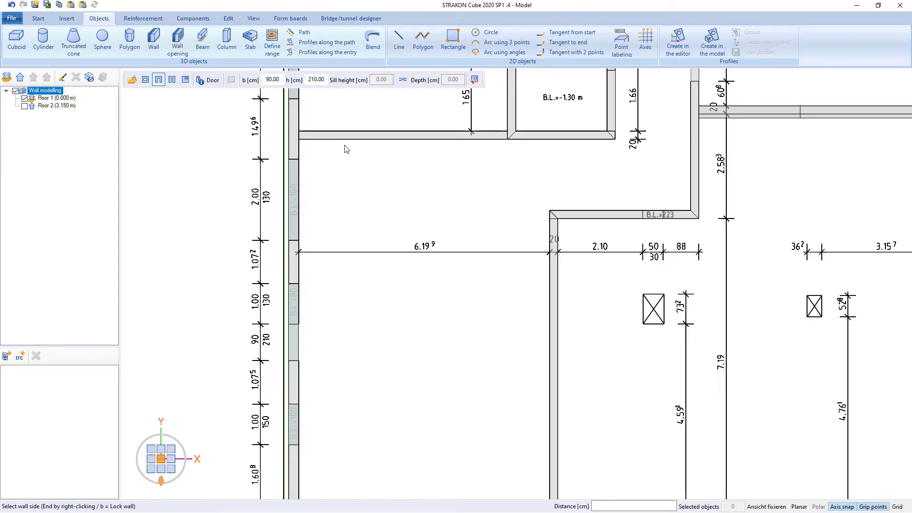
pyautogui.keyDown('shift'); pyautogui.moveTo(357, 329); pyautogui.dragTo(385, 335, button='middle'); pyautogui.keyUp('shift')
pyautogui.moveTo(390, 109); pyautogui.dragTo(336, 285, button='middle')
# Place door openings in the back and interior walls at the plan's 1.00/210 positions.
pyautogui.scroll(5, 404, 280)
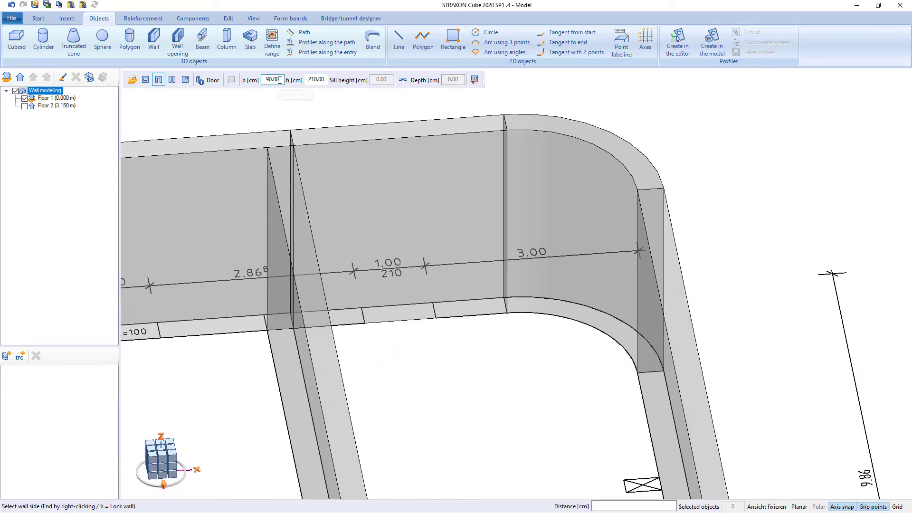
pyautogui.click(363, 323)
pyautogui.scroll(-3, 363, 323)
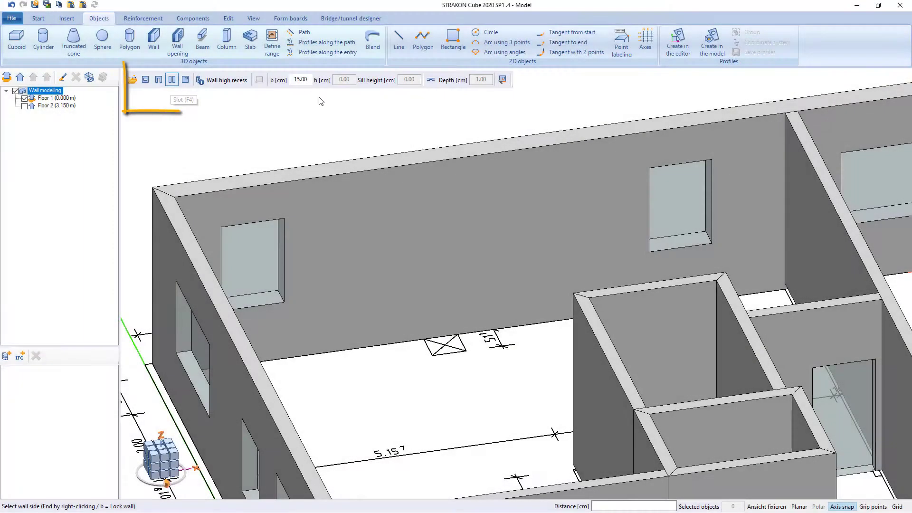
# Place a wall-high recess 54 cm wide and 10 cm deep in the back wall, aligned with the crossed box on the plan.
pyautogui.doubleClick(301, 80)
pyautogui.write('54')
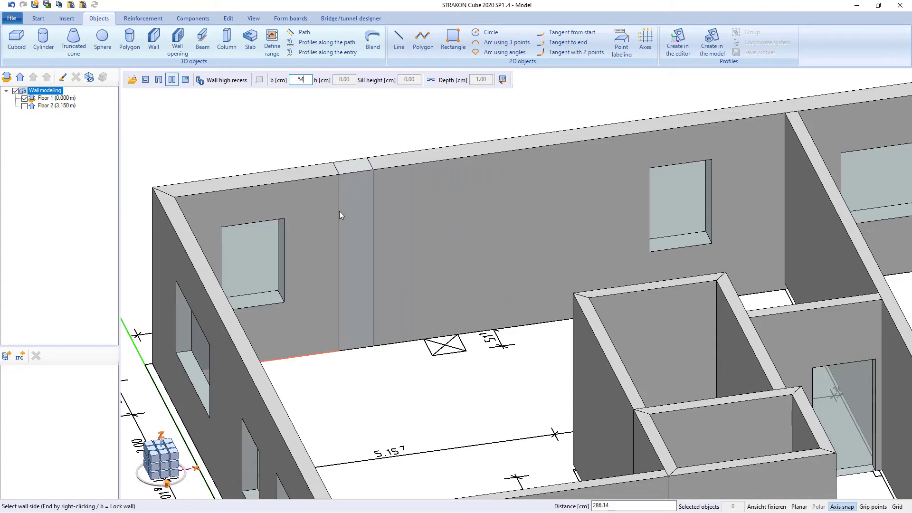
pyautogui.click(431, 82)
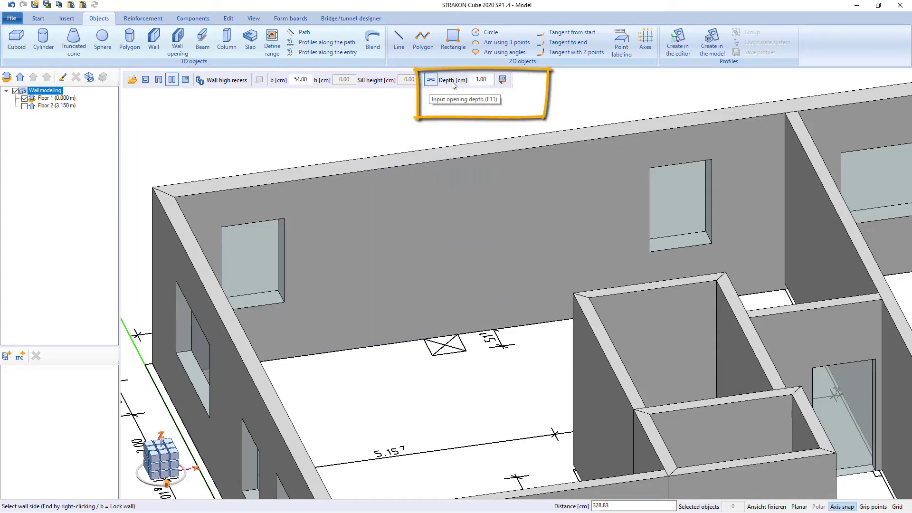
pyautogui.doubleClick(479, 79)
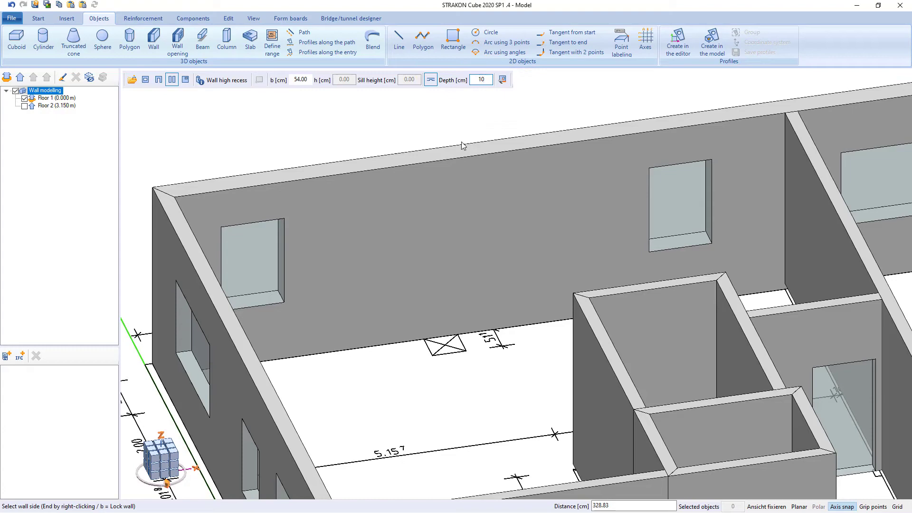
pyautogui.press('Return')
pyautogui.scroll(3, 362, 231)
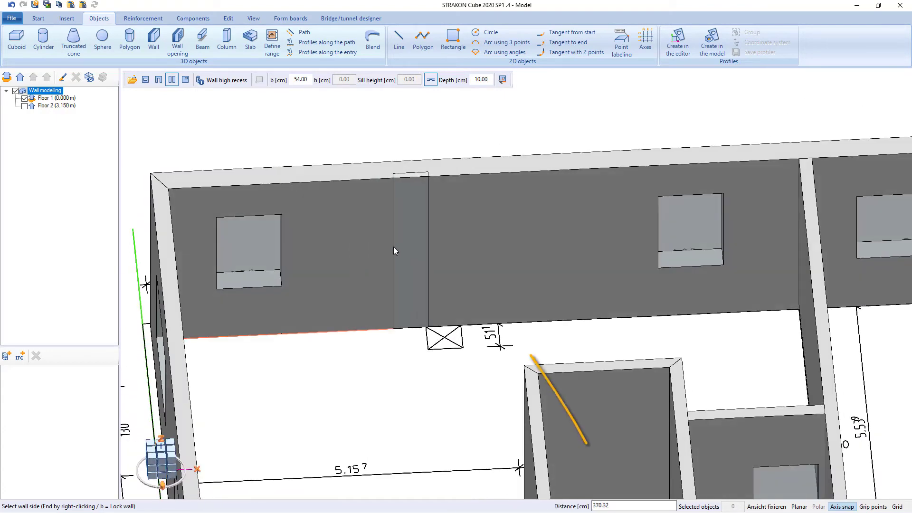
pyautogui.press('Return')
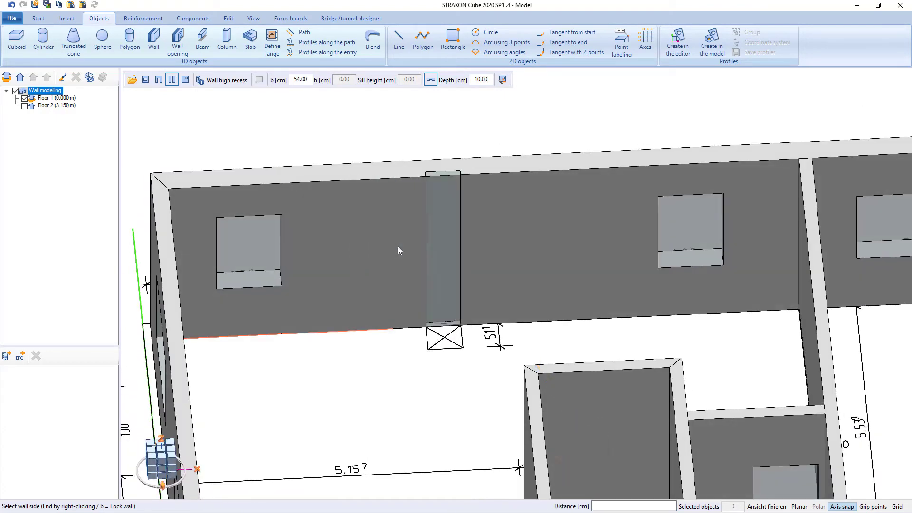
pyautogui.moveTo(417, 296); pyautogui.dragTo(420, 293, button='middle')
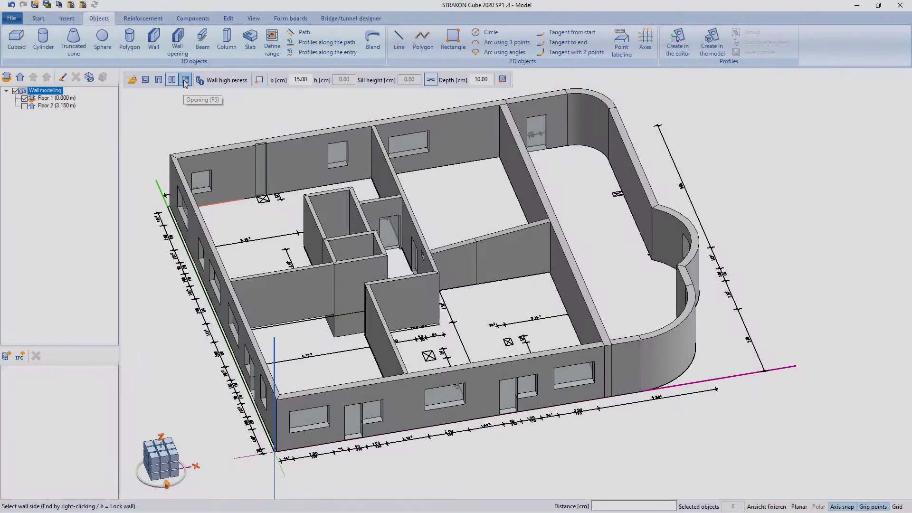
# Set up a wall opening 50 cm wide and 30 cm high with a depth of 10 cm.
pyautogui.click(186, 79)
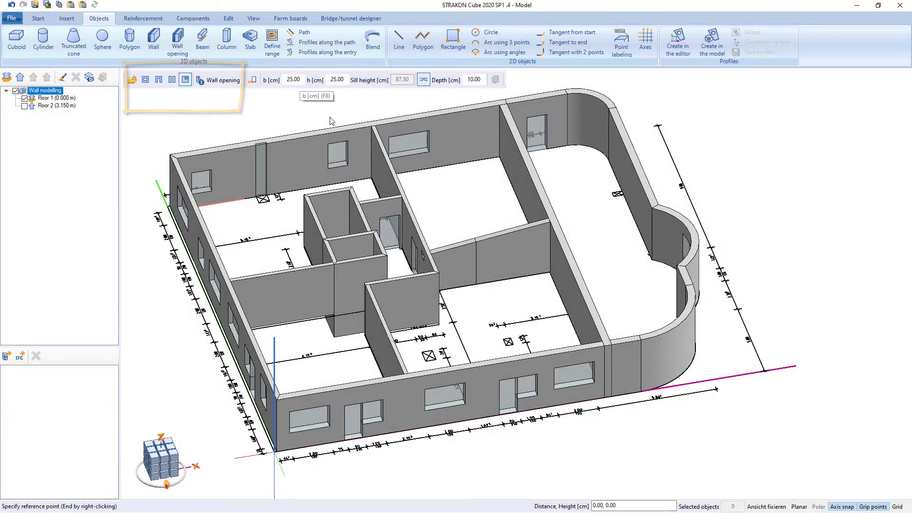
pyautogui.scroll(3, 404, 335)
pyautogui.scroll(5, 404, 335)
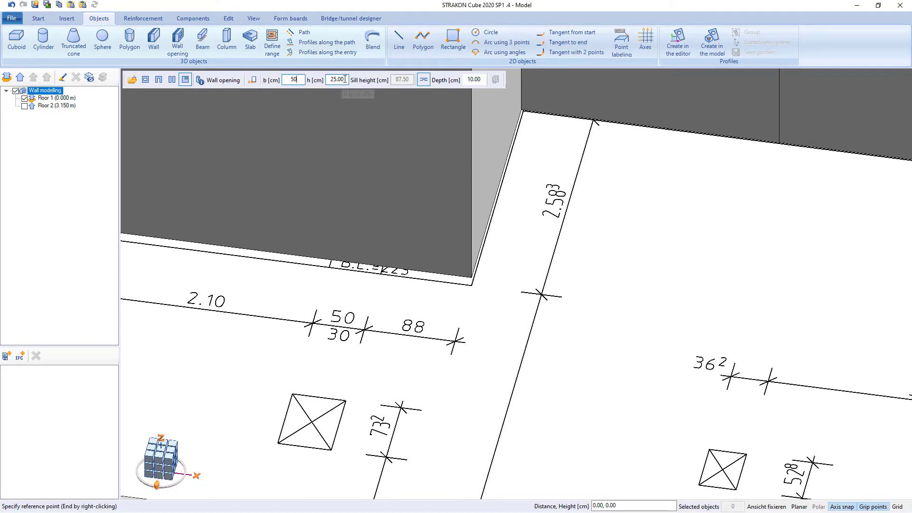
pyautogui.press('Tab')
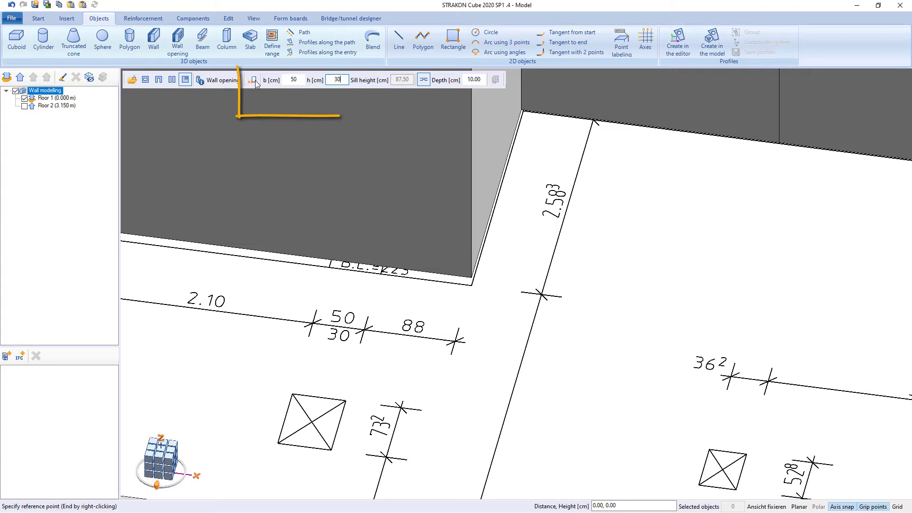
pyautogui.press('Return')
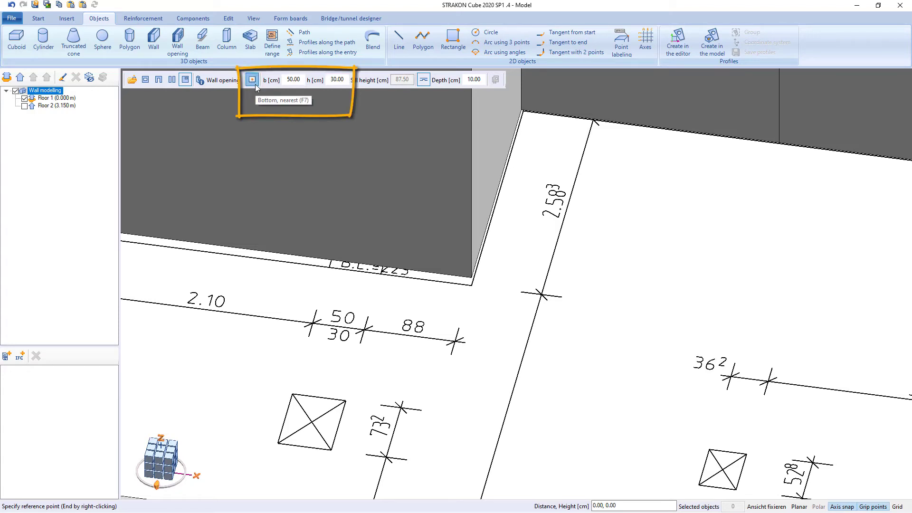
pyautogui.moveTo(297, 147); pyautogui.dragTo(371, 246, button='middle')
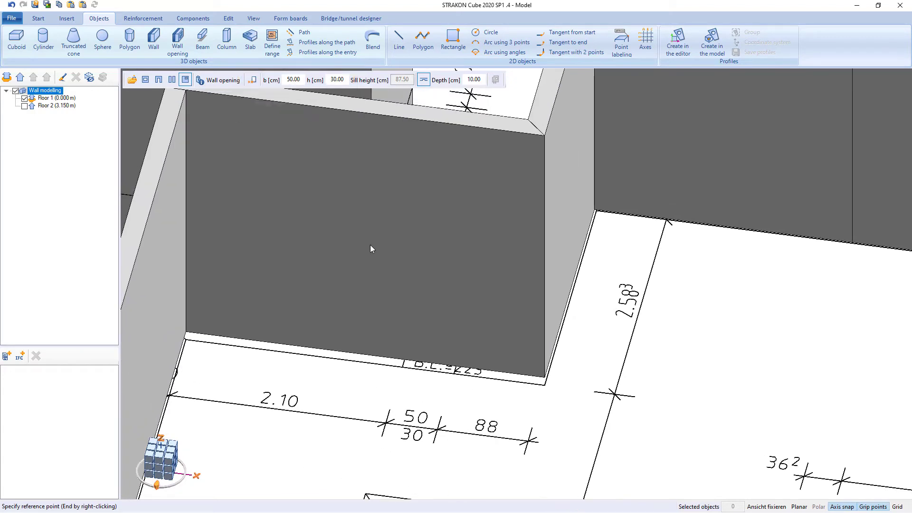
# Place the wall opening in the short interior wall marked B.L.=223, at distance 210 cm and height 223 cm from its lower inner corner.
pyautogui.scroll(-2, 371, 245)
pyautogui.click(233, 310)
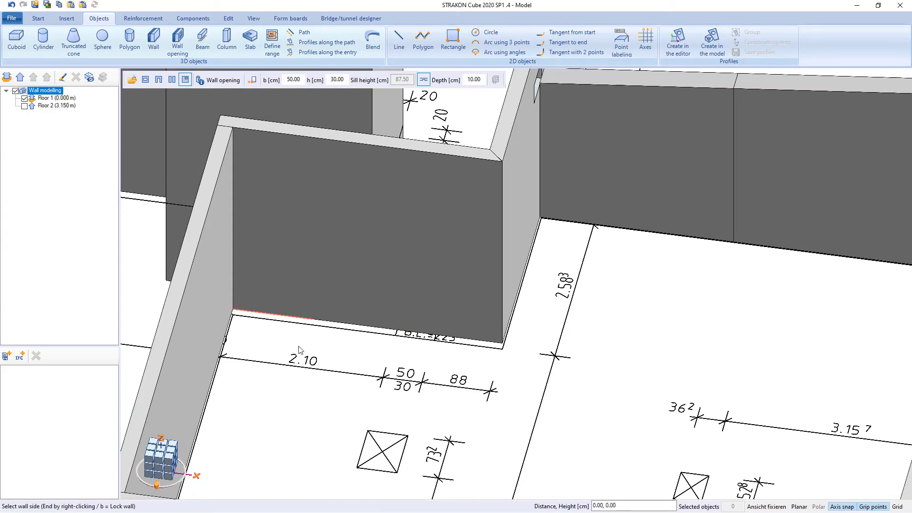
pyautogui.write('210,2')
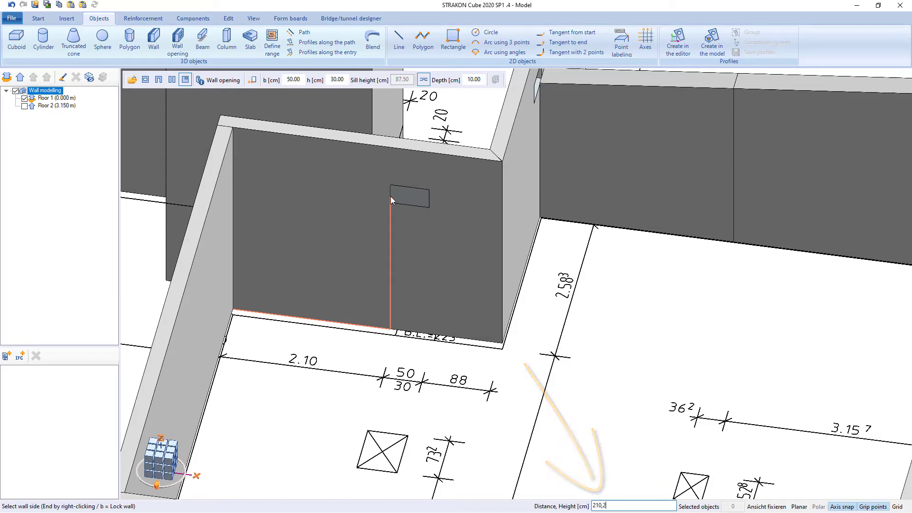
pyautogui.press('Return')
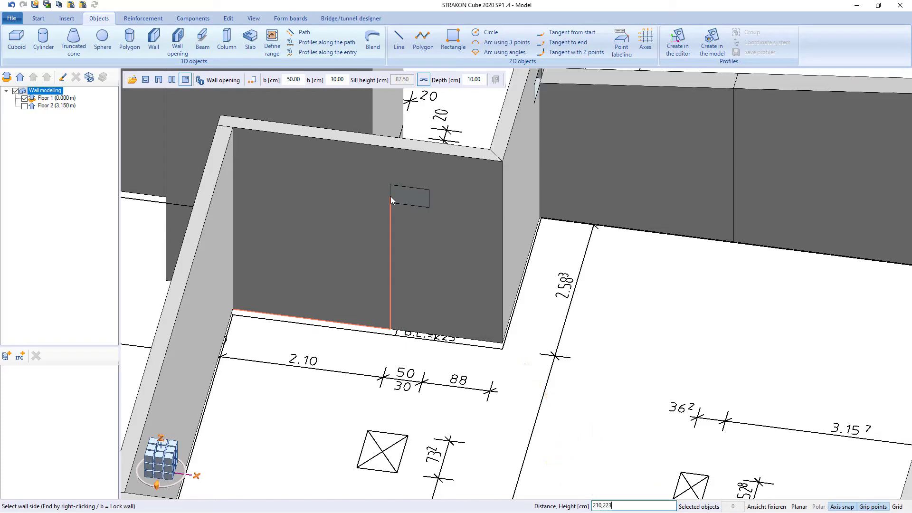
# Enlarge the wall opening downward by moving its bottom-edge grip point along the z-axis.
pyautogui.scroll(-3, 393, 189)
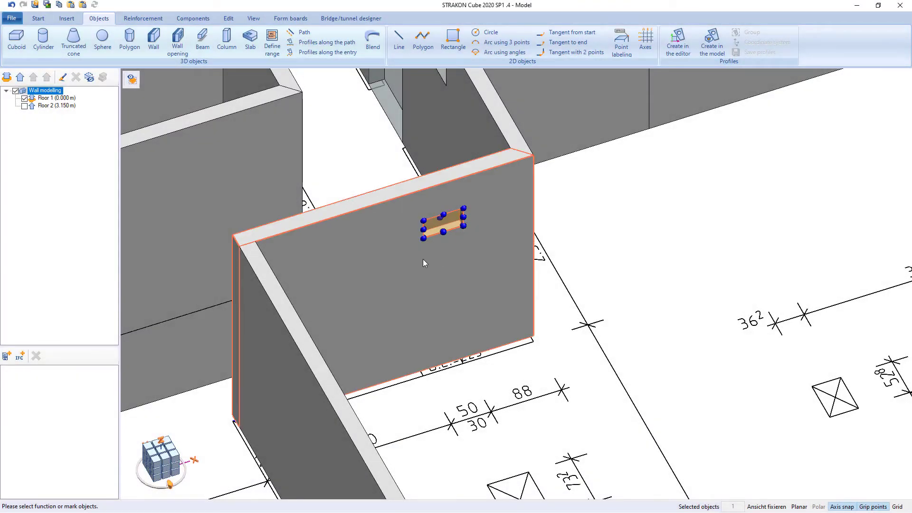
pyautogui.scroll(3, 424, 252)
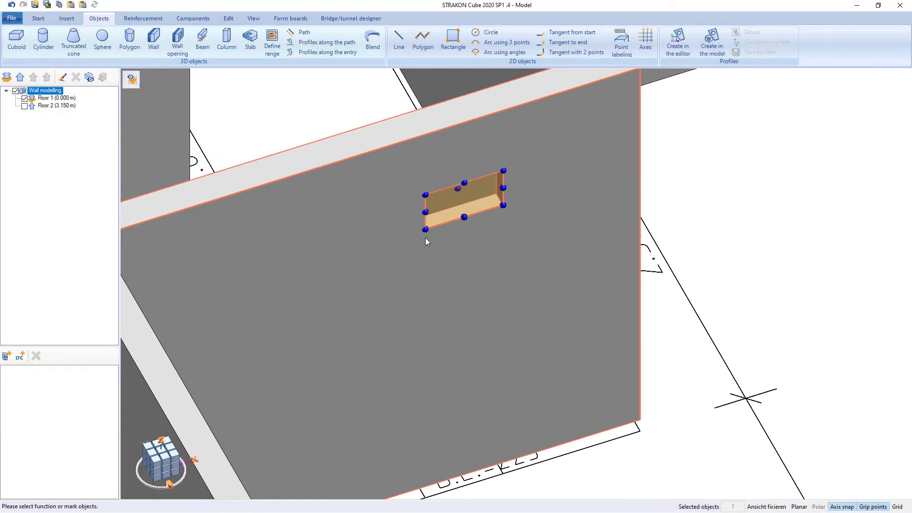
pyautogui.click(464, 219)
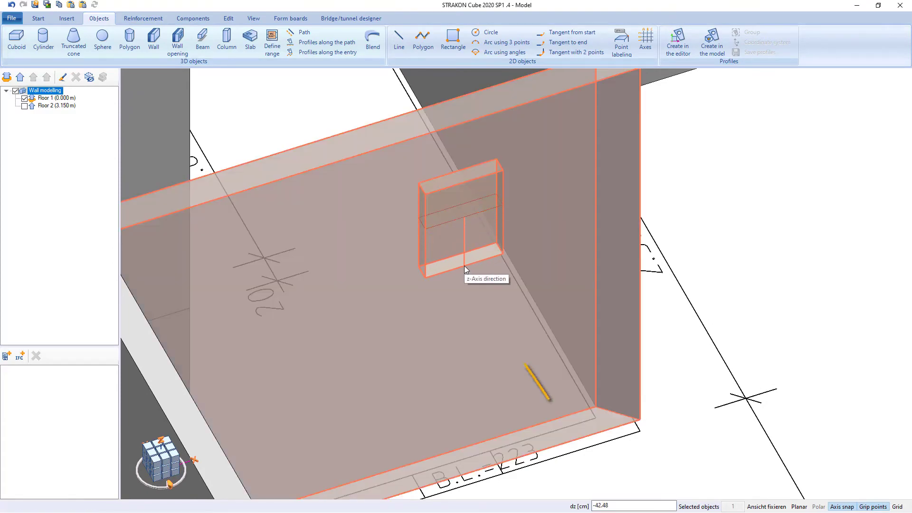
pyautogui.press('Return')
pyautogui.scroll(3, 455, 258)
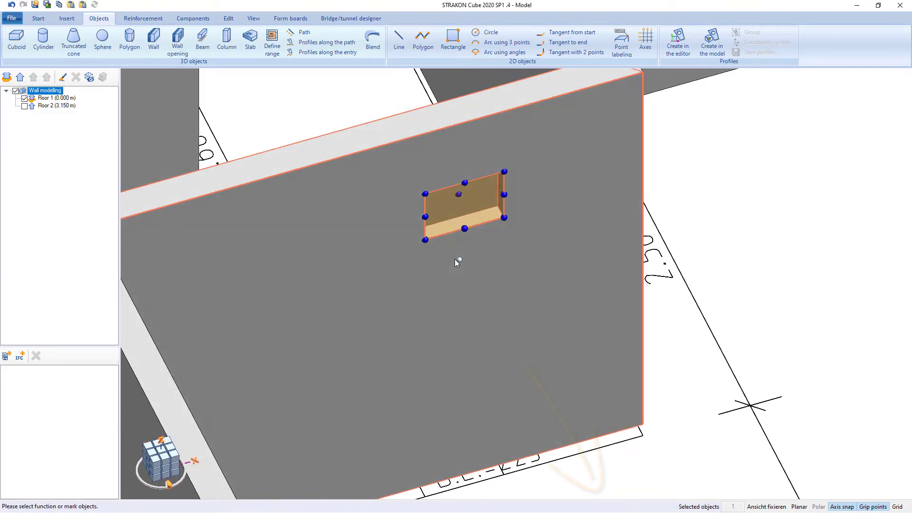
# Narrow the wall-high recess in the back wall by moving its side-edge grip point 10 cm along the x-axis.
pyautogui.scroll(-5, 516, 252)
pyautogui.moveTo(364, 351); pyautogui.dragTo(498, 409, button='middle')
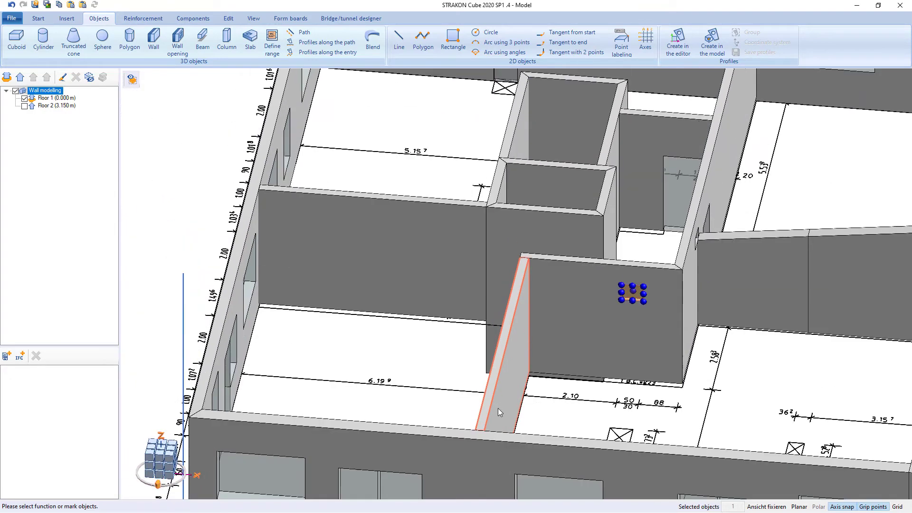
pyautogui.moveTo(501, 126); pyautogui.dragTo(413, 348, button='middle')
pyautogui.scroll(3, 412, 294)
pyautogui.click(426, 243)
pyautogui.scroll(2, 410, 210)
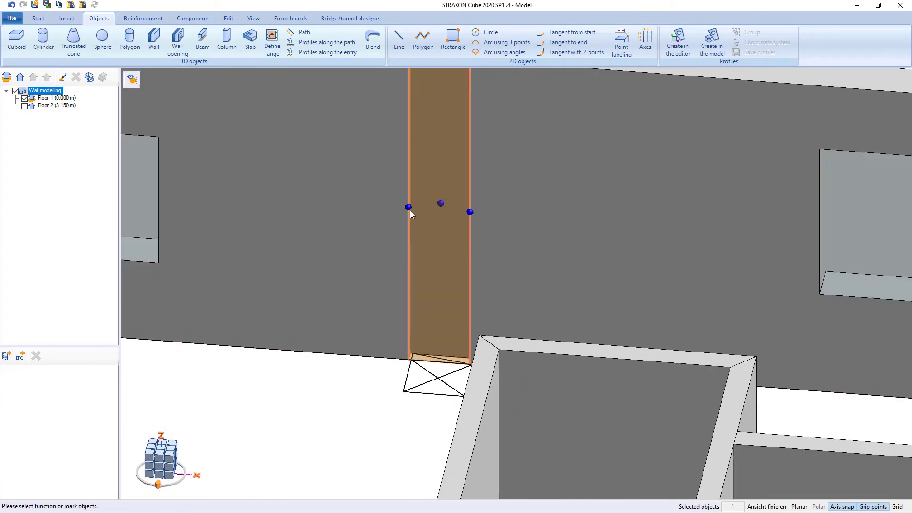
pyautogui.click(408, 208)
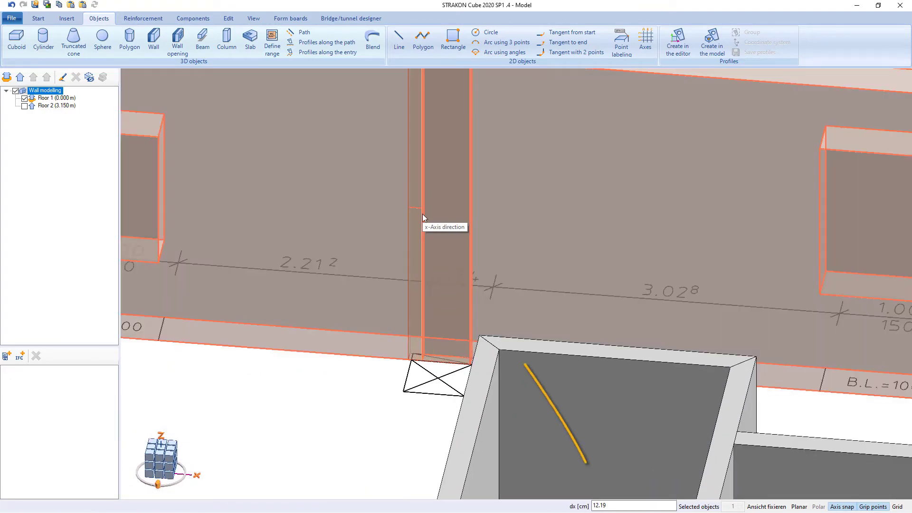
pyautogui.write('10')
pyautogui.press('Return')
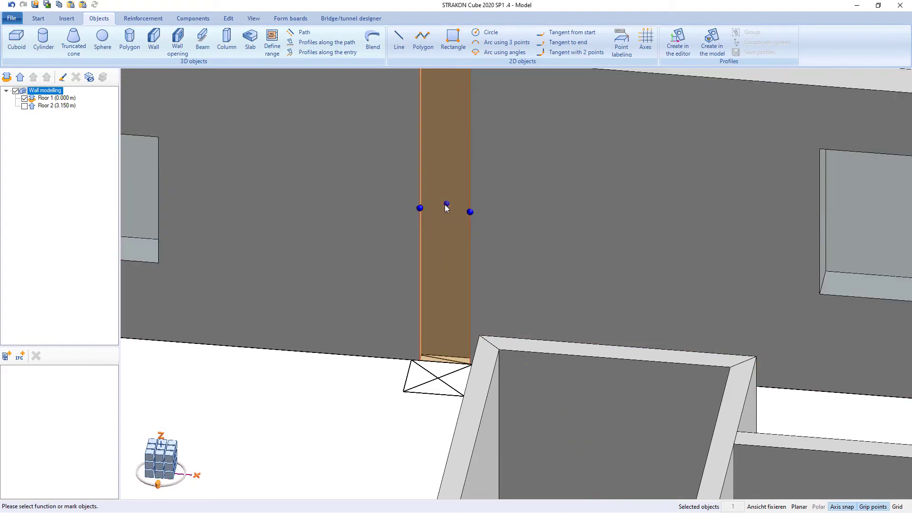
# Deepen the wall-high recess by moving its rear-face grip point 10 cm along the y-axis.
pyautogui.click(444, 206)
pyautogui.scroll(-2, 445, 208)
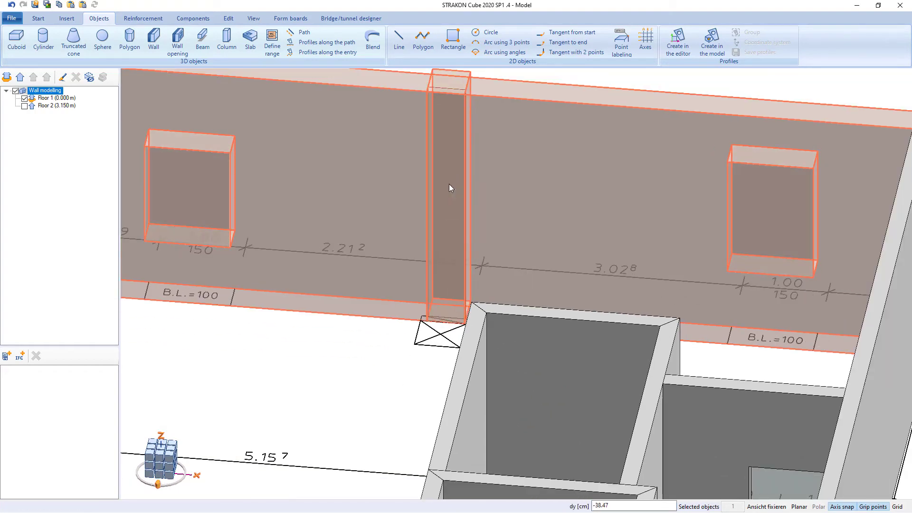
pyautogui.write('10')
pyautogui.press('Return')
pyautogui.moveTo(449, 187)
pyautogui.mouseDown(button='middle')
pyautogui.moveTo(435, 166)
pyautogui.moveTo(443, 170)
pyautogui.mouseUp(button='middle')
pyautogui.scroll(-3, 443, 168)
pyautogui.press('Escape')
# Widen the back wall's window nearest the corner along the x-axis and extend its lower edge down to the floor.
pyautogui.scroll(4, 307, 229)
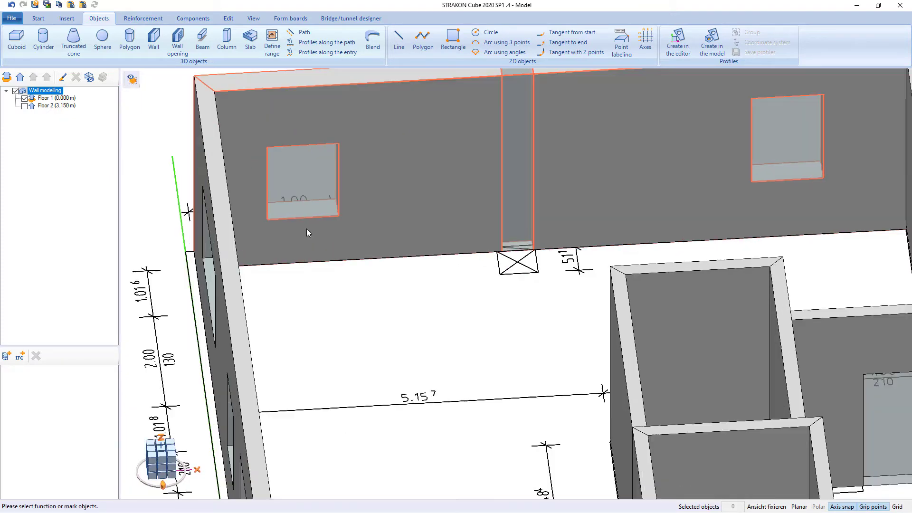
pyautogui.click(310, 218)
pyautogui.click(338, 180)
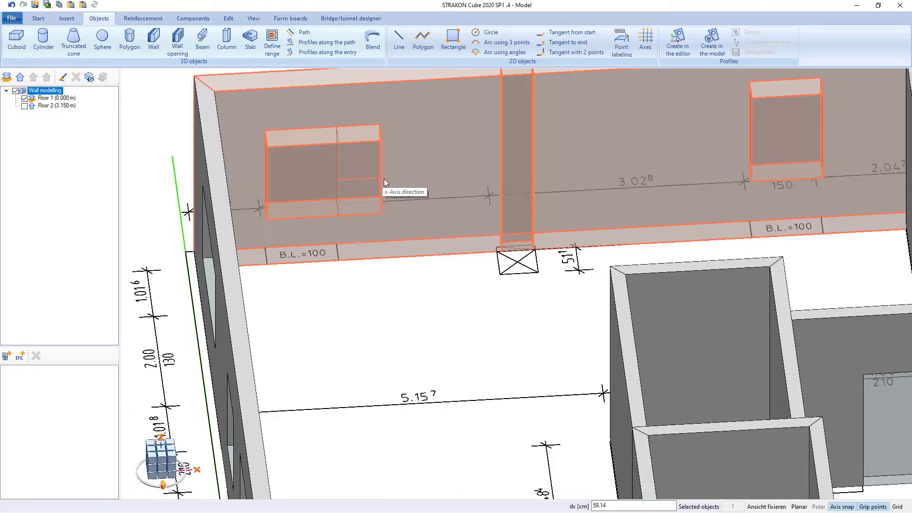
pyautogui.press('Return')
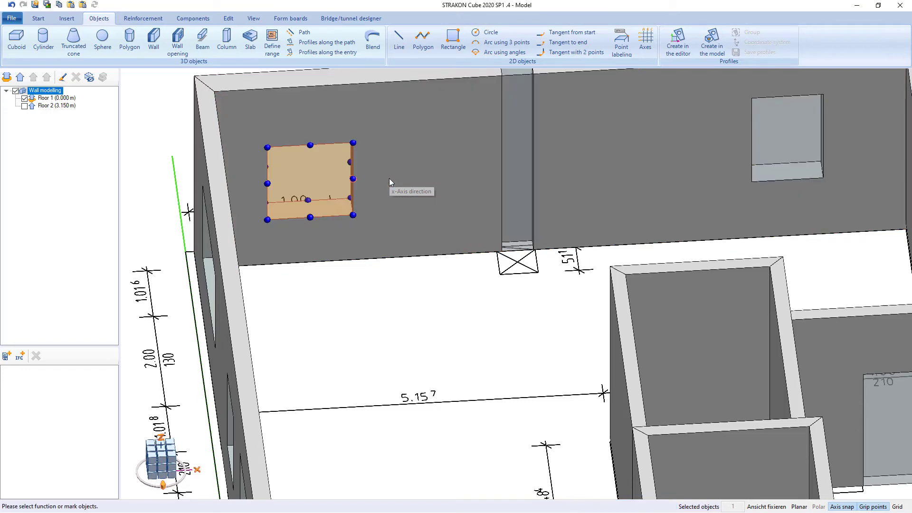
pyautogui.click(306, 218)
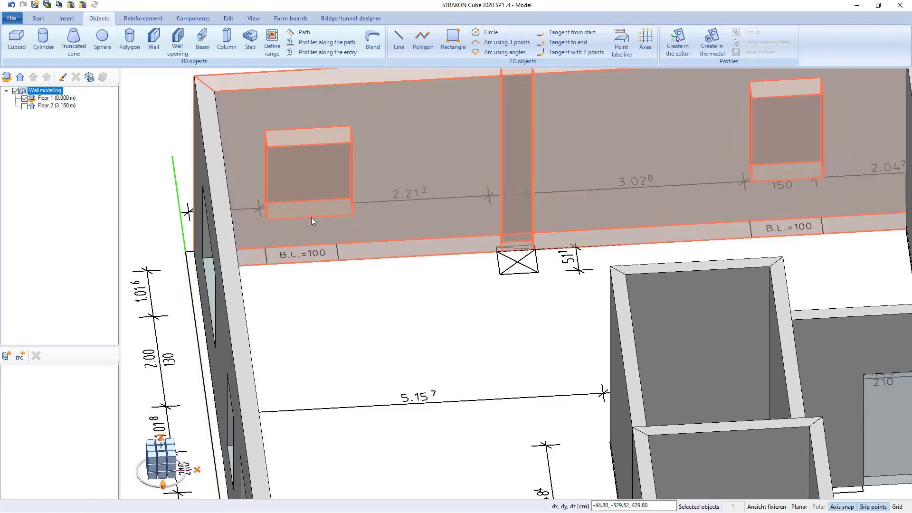
pyautogui.click(342, 264)
pyautogui.click(352, 287)
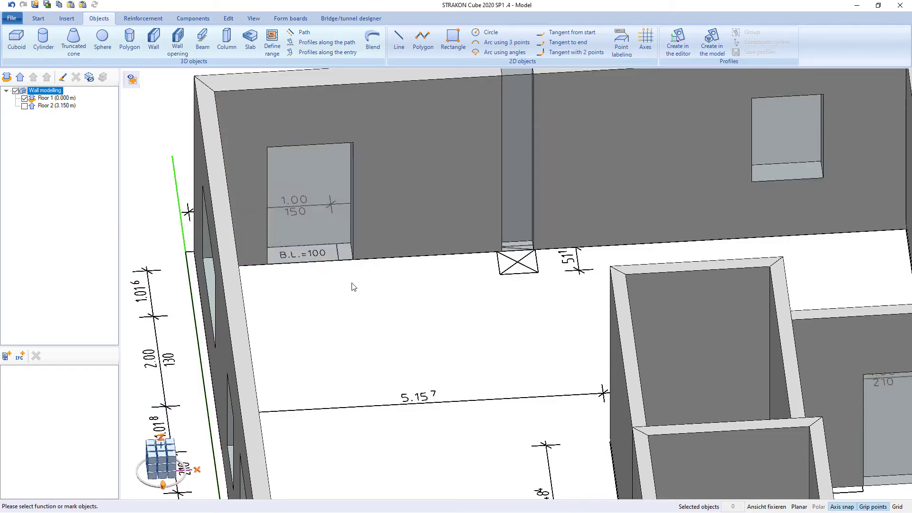
# Move the enlarged opening along the back wall away from the corner, using its lower corner as the reference point.
pyautogui.click(352, 252)
pyautogui.click(229, 18)
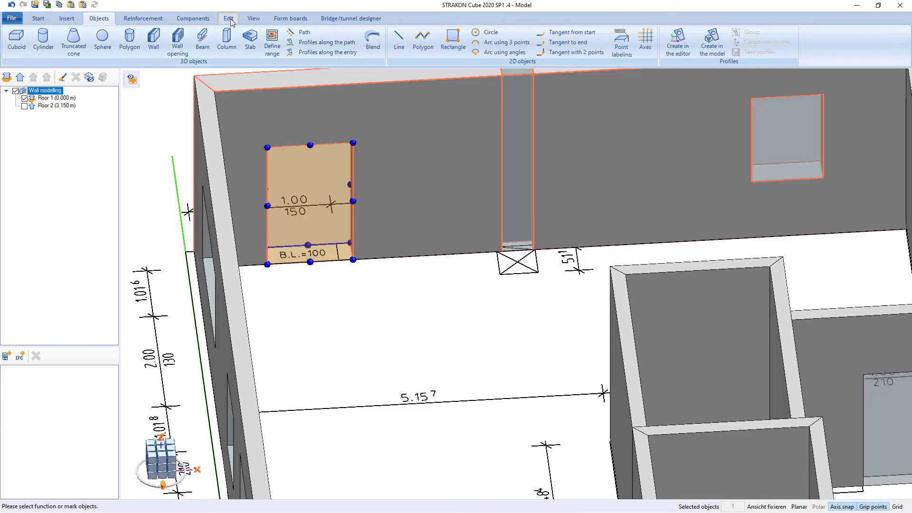
pyautogui.click(34, 54)
pyautogui.click(263, 267)
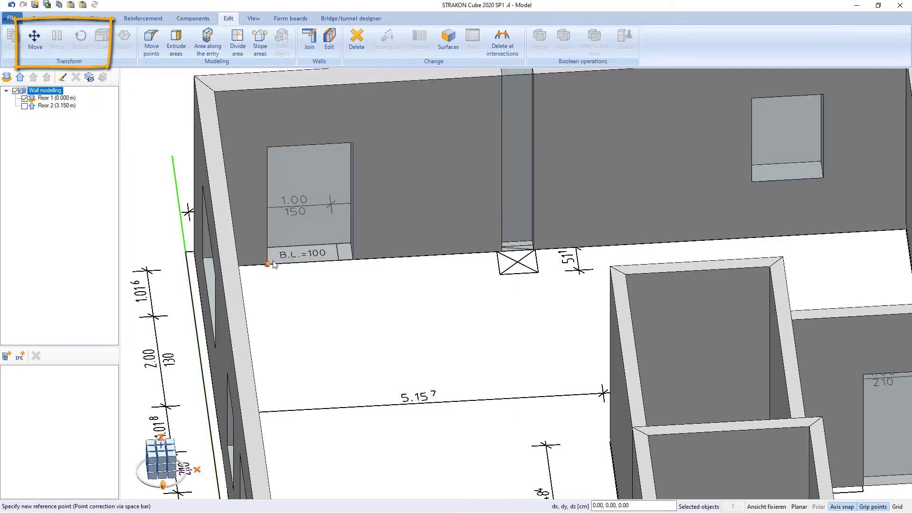
pyautogui.press('Escape')
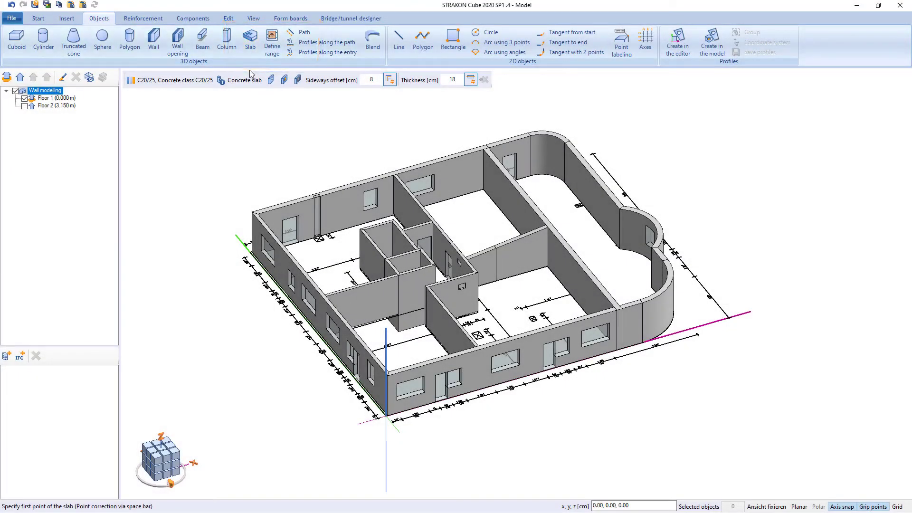
# Set up a concrete slab in C30/37 with a sideways offset of 12 cm and a thickness of 25 cm.
pyautogui.click(190, 80)
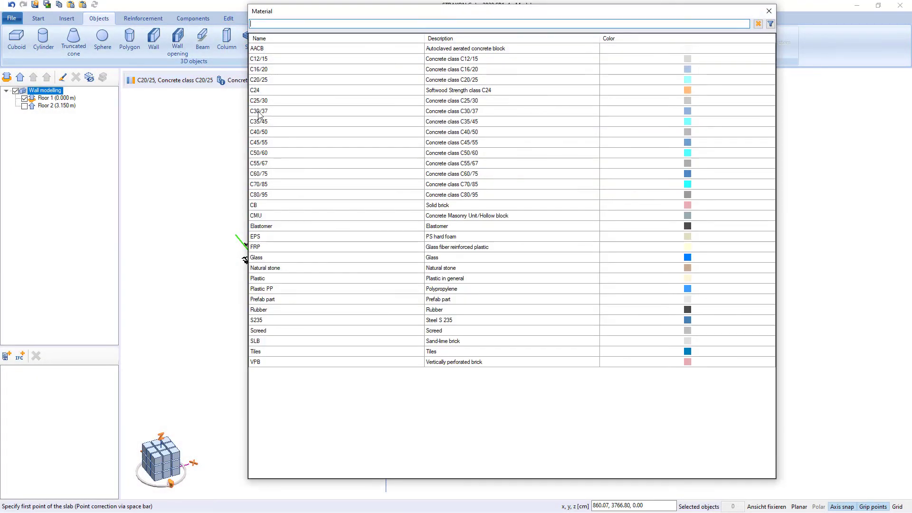
pyautogui.doubleClick(259, 111)
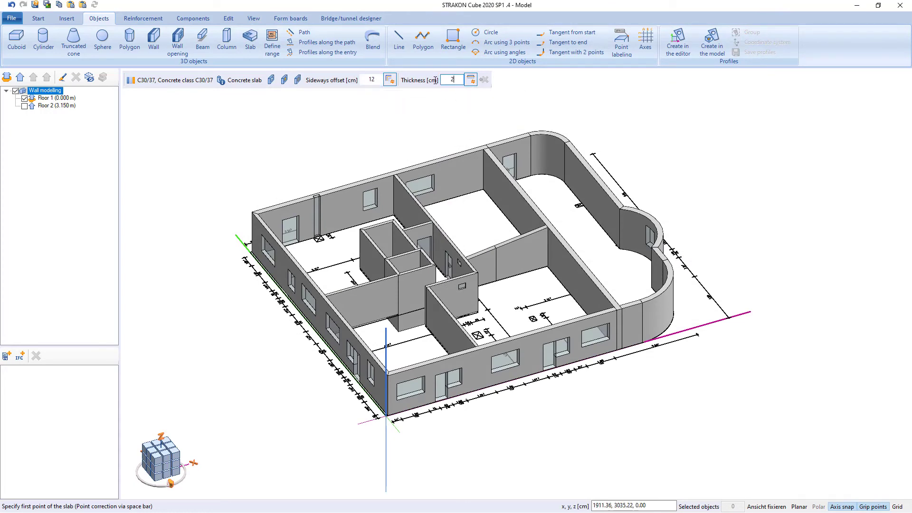
pyautogui.moveTo(406, 281); pyautogui.dragTo(404, 233, button='middle')
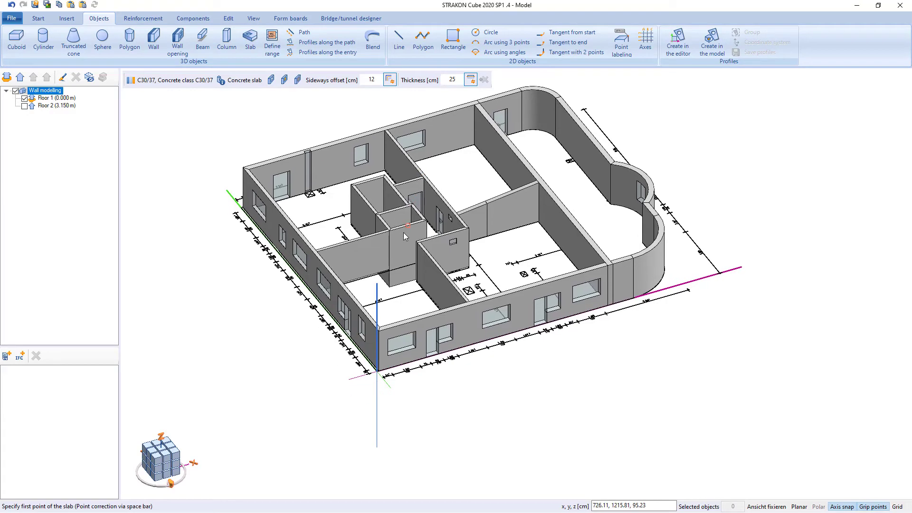
# Outline the slab from the front outer corner along the exterior walls, around the back corner, to the back wall's joint.
pyautogui.scroll(5, 397, 367)
pyautogui.click(388, 368)
pyautogui.scroll(-4, 388, 367)
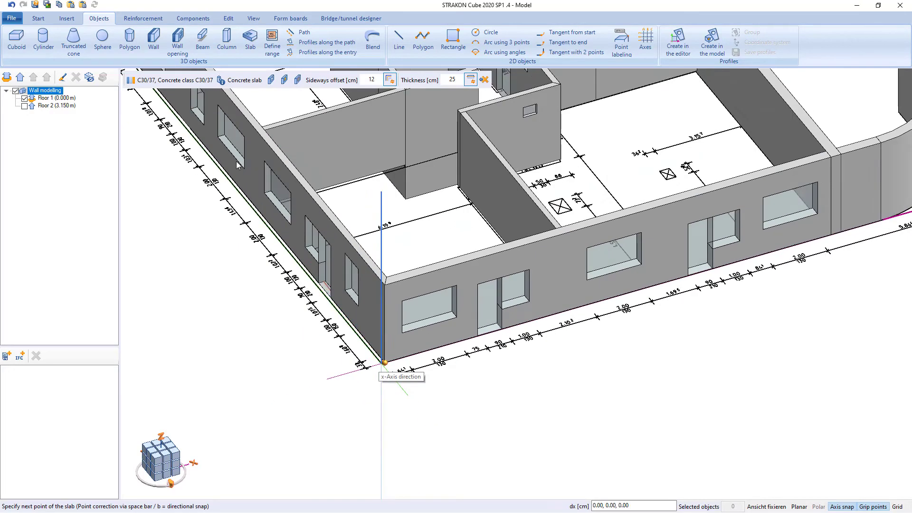
pyautogui.moveTo(202, 141); pyautogui.dragTo(390, 419, button='middle')
pyautogui.scroll(3, 300, 351)
pyautogui.scroll(-3, 314, 275)
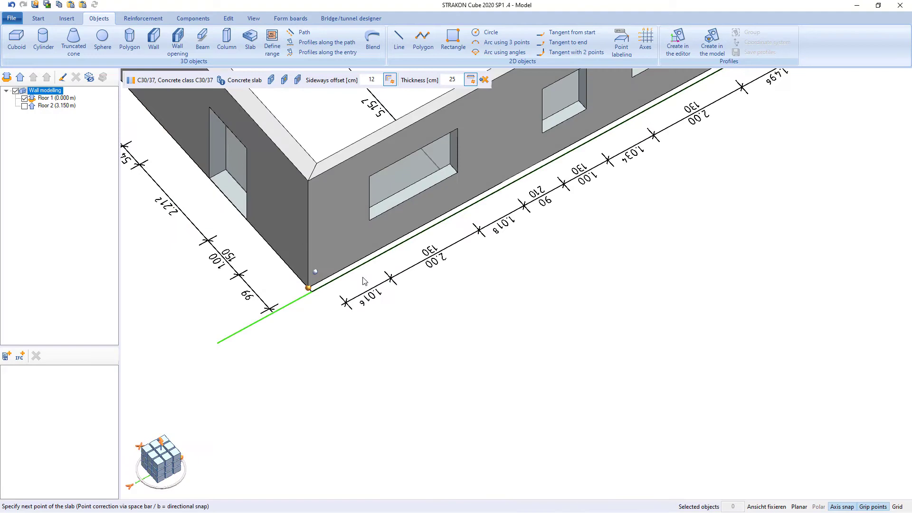
pyautogui.scroll(3, 157, 230)
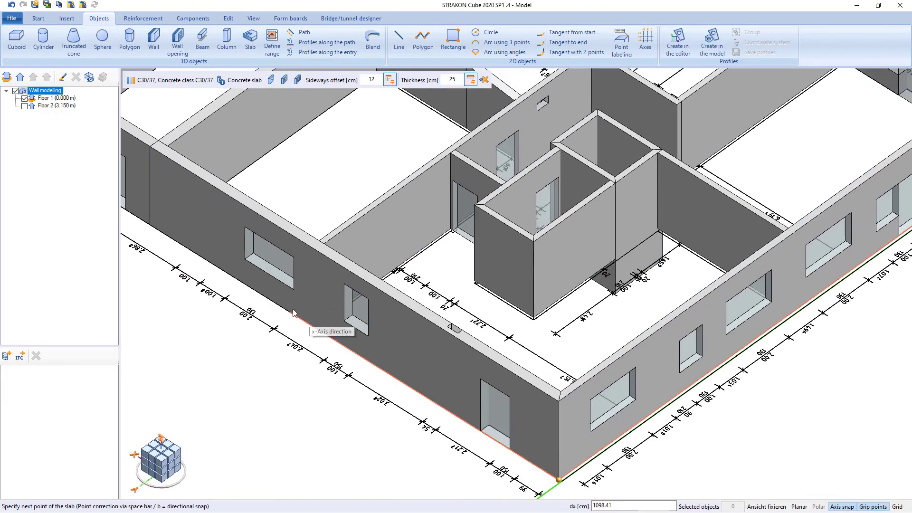
pyautogui.click(153, 231)
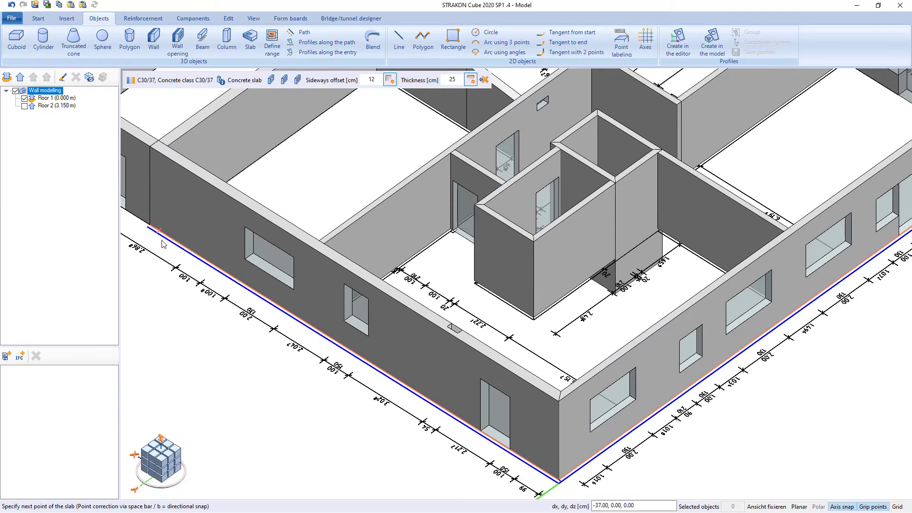
# Reverse the side of the slab's sideways offset and set the offset to 0 cm.
pyautogui.click(389, 79)
pyautogui.keyDown('shift'); pyautogui.moveTo(406, 383); pyautogui.dragTo(404, 356, button='middle'); pyautogui.keyUp('shift')
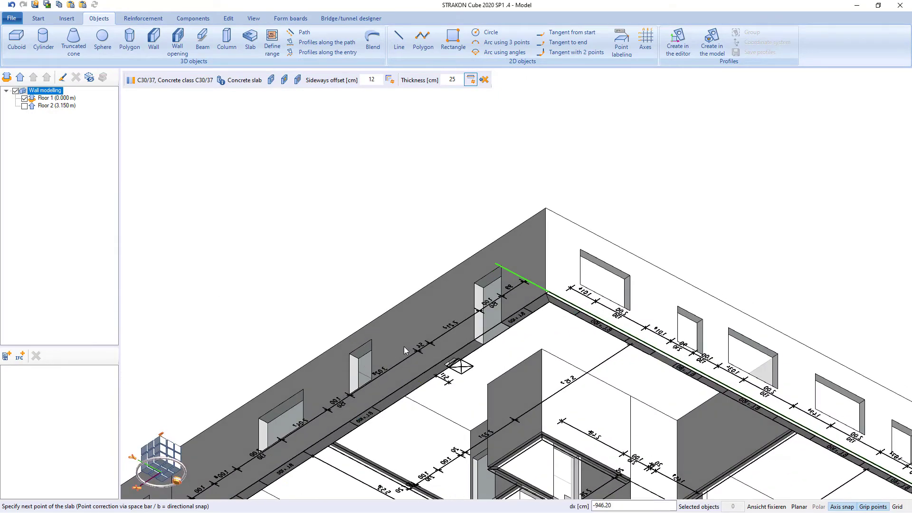
pyautogui.moveTo(421, 321); pyautogui.dragTo(422, 356, button='middle')
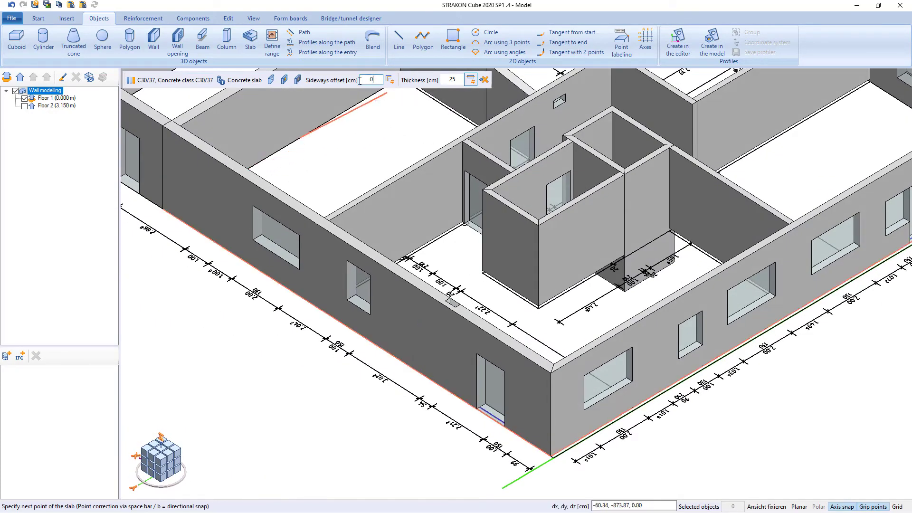
# Close the slab outline at its starting front corner and reverse the direction of the slab thickness.
pyautogui.scroll(-5, 445, 246)
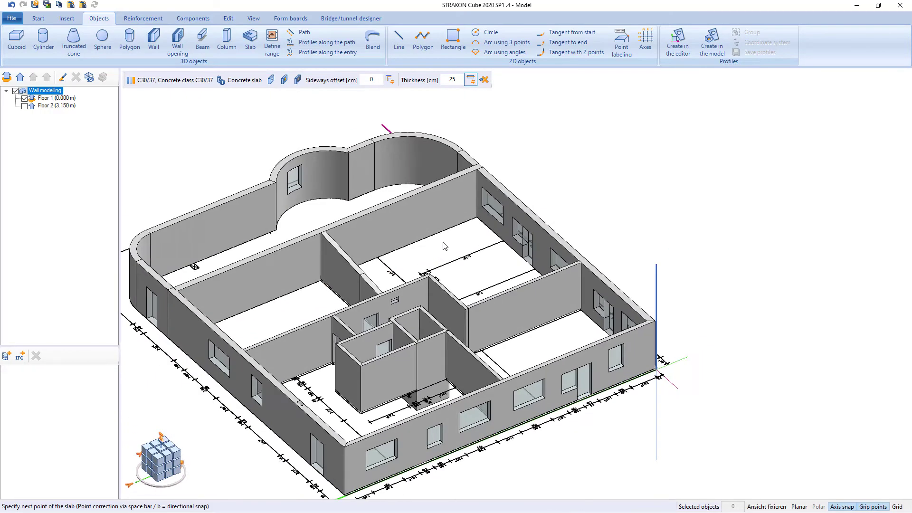
pyautogui.moveTo(444, 245); pyautogui.dragTo(616, 328, button='middle')
pyautogui.scroll(5, 616, 328)
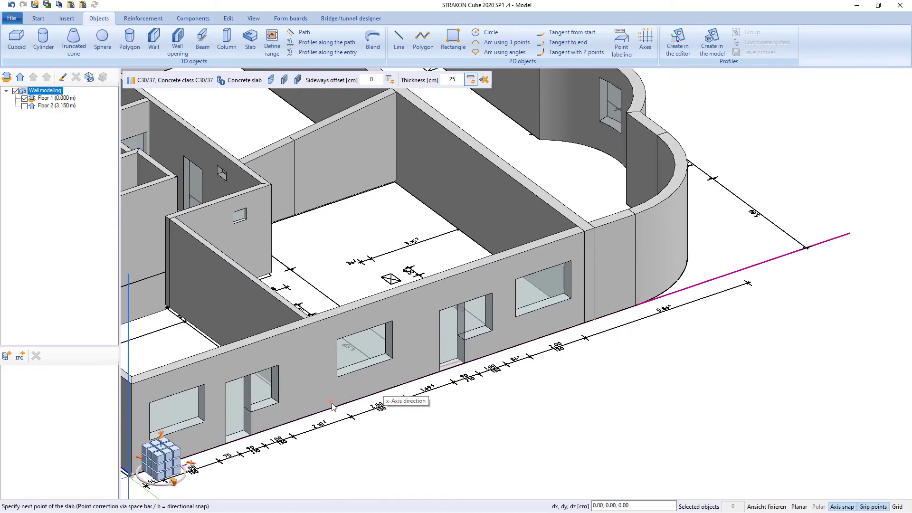
pyautogui.scroll(8, 313, 378)
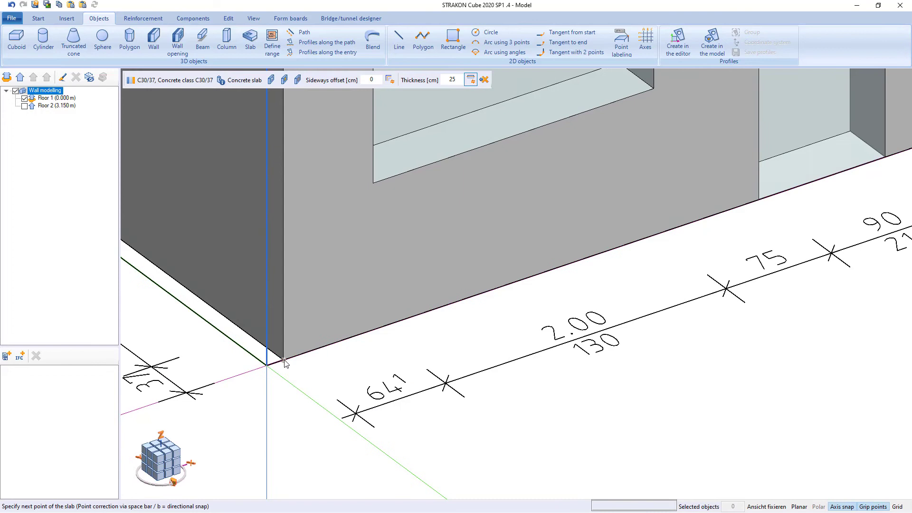
pyautogui.click(285, 363)
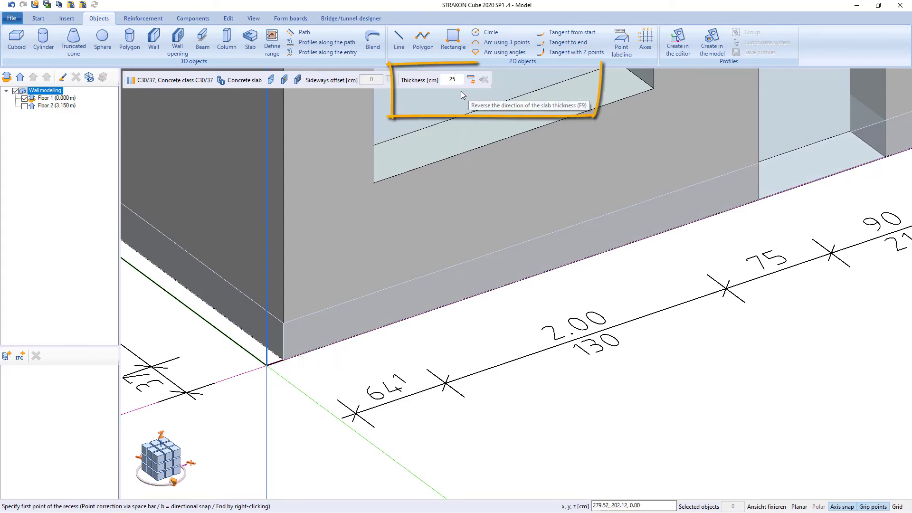
# Cut a rectangular recess in the slab along the outer edges of the shaft marked B.L.=-1.30 m.
pyautogui.moveTo(448, 352); pyautogui.dragTo(450, 418, button='middle')
pyautogui.scroll(-2, 450, 418)
pyautogui.click(161, 444)
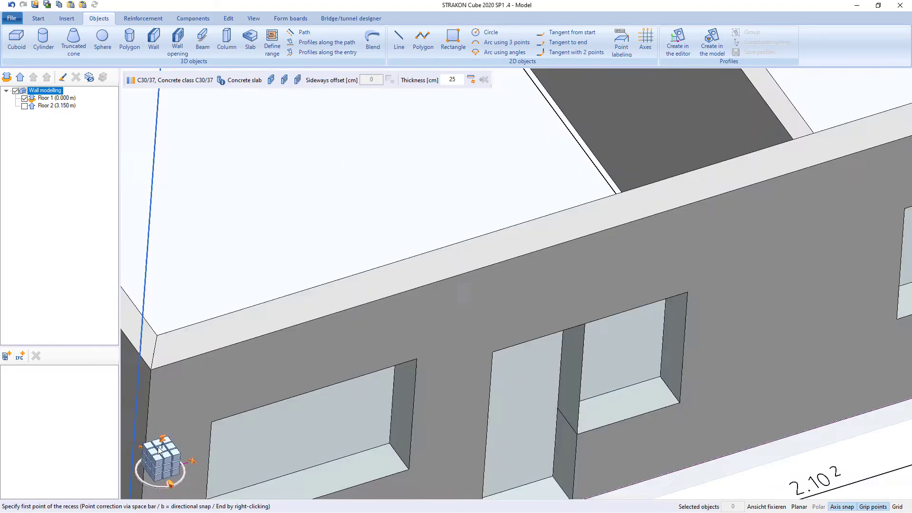
pyautogui.scroll(-3, 434, 270)
pyautogui.scroll(4, 319, 333)
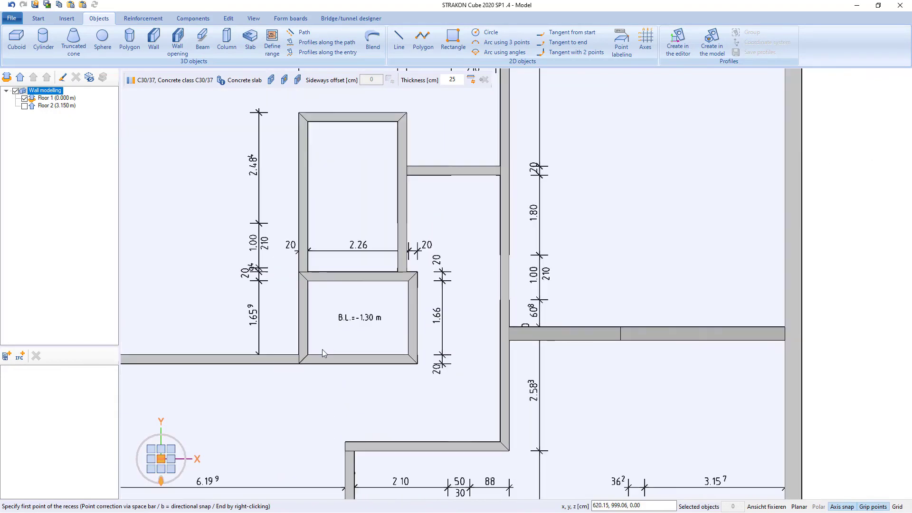
pyautogui.click(299, 363)
pyautogui.click(418, 274)
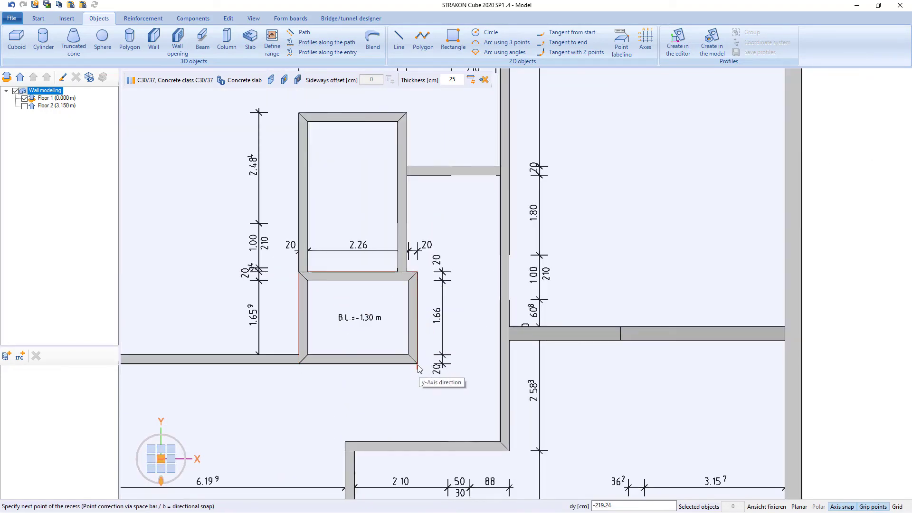
pyautogui.click(299, 363)
# Cut a recess in the slab along the 54 cm wide crossed box against the back wall.
pyautogui.scroll(-3, 323, 404)
pyautogui.scroll(4, 297, 111)
pyautogui.click(296, 268)
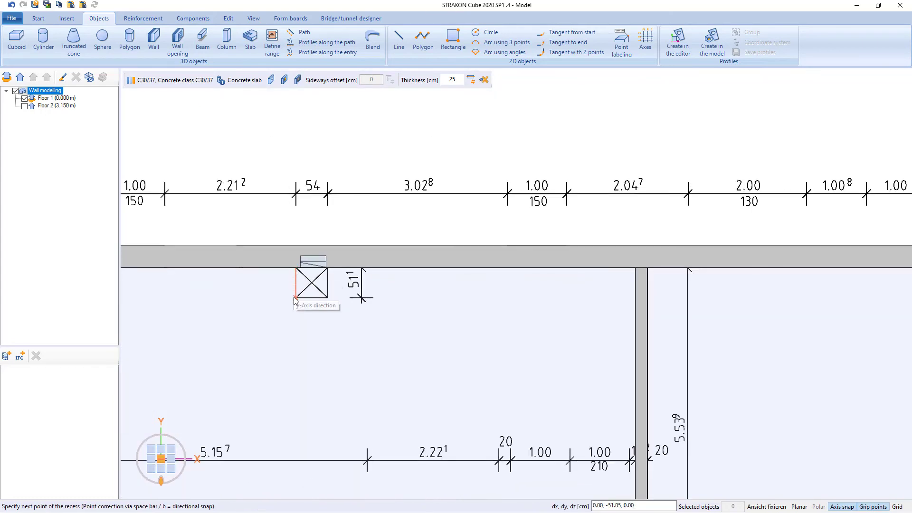
pyautogui.click(485, 84)
pyautogui.click(328, 298)
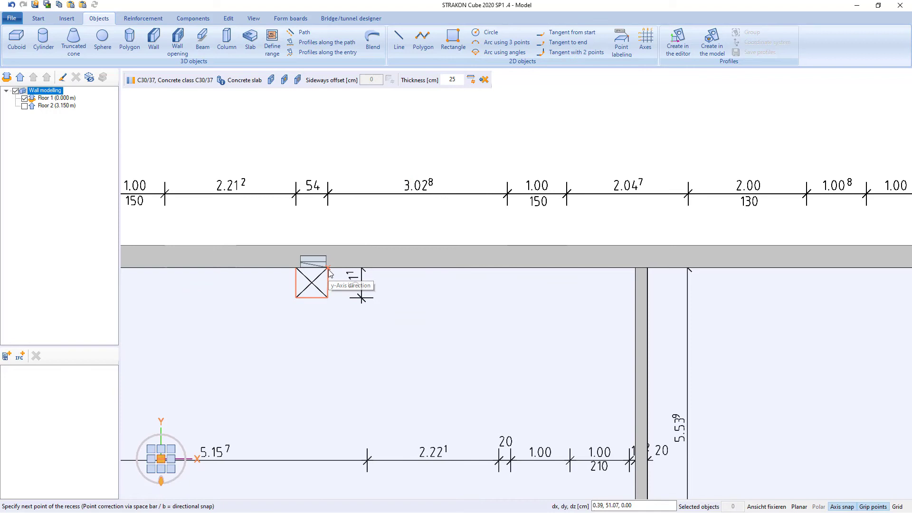
pyautogui.click(327, 268)
pyautogui.click(296, 268)
# Cut slab recesses along the two crossed boxes in the front rooms, 73.2 cm and 52.8 cm long on the plan.
pyautogui.scroll(-3, 321, 334)
pyautogui.scroll(5, 340, 284)
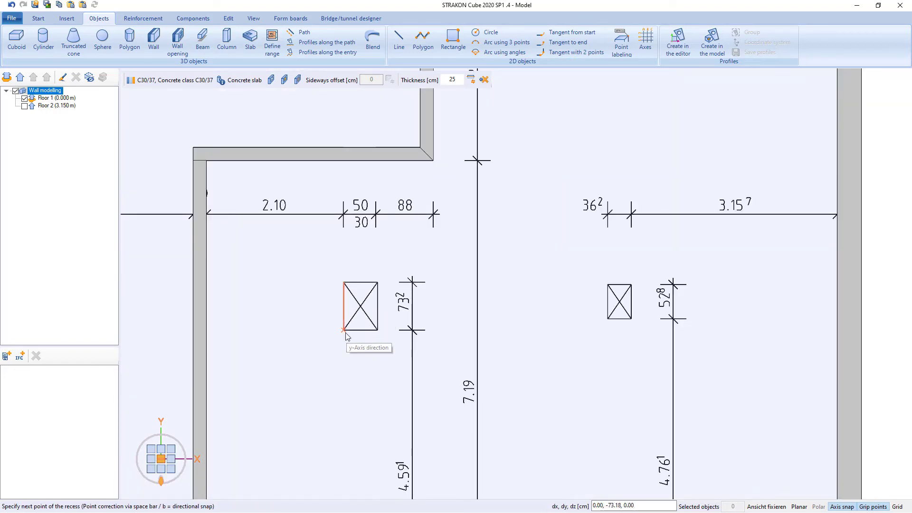
pyautogui.click(344, 284)
pyautogui.click(608, 285)
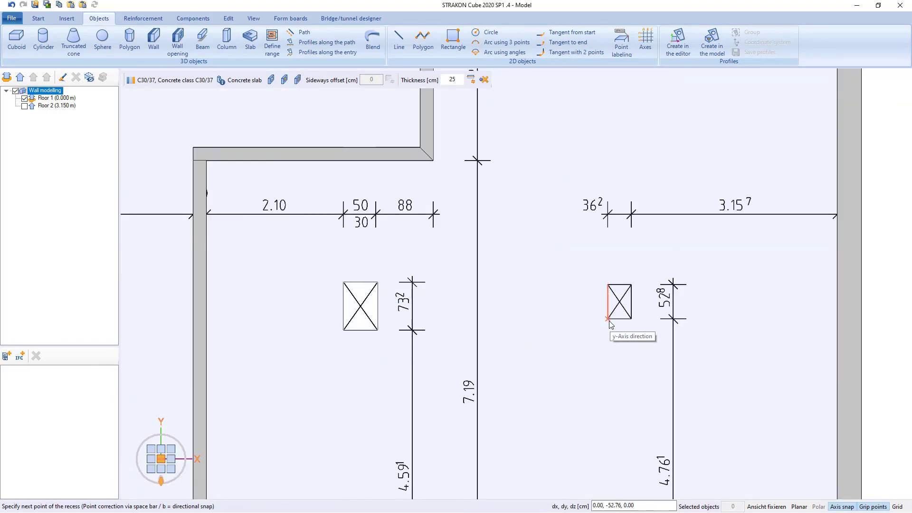
pyautogui.click(613, 287)
pyautogui.scroll(-5, 504, 273)
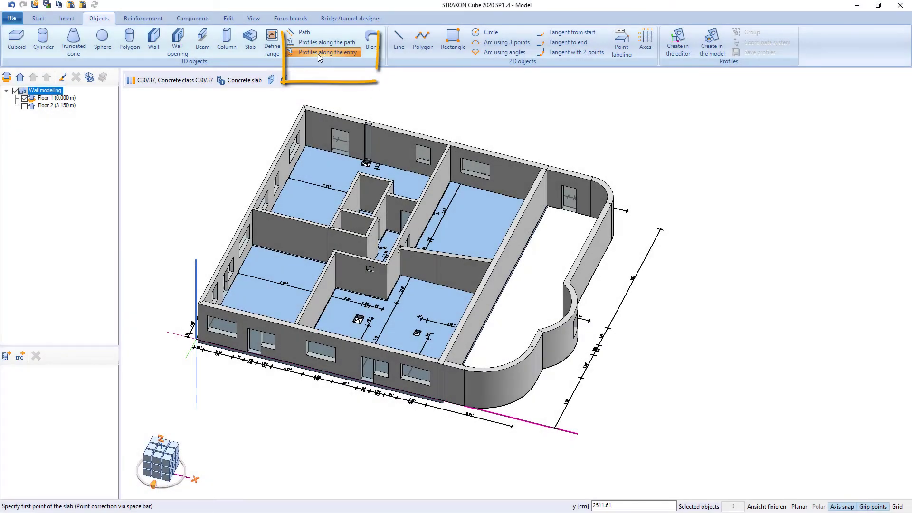
# Load the saved Slab profile from the Standard catalog for extrusion along an entered path.
pyautogui.click(318, 54)
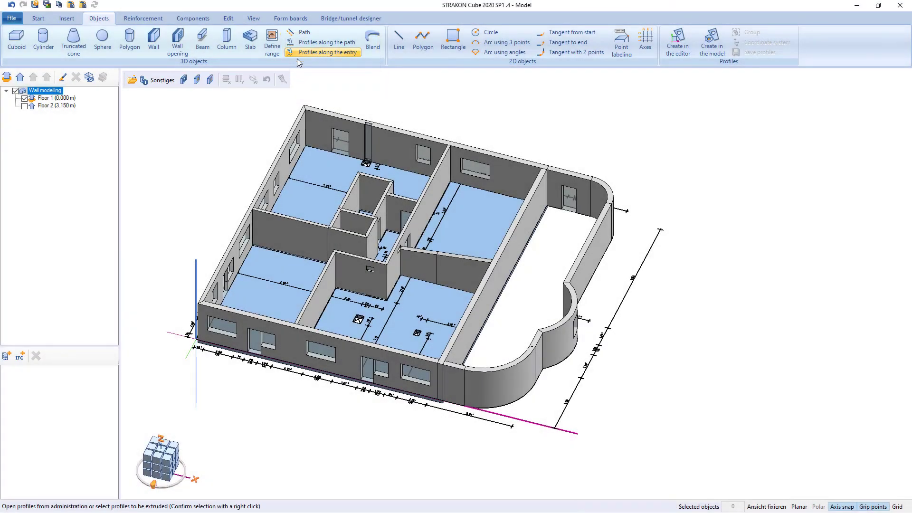
pyautogui.click(132, 80)
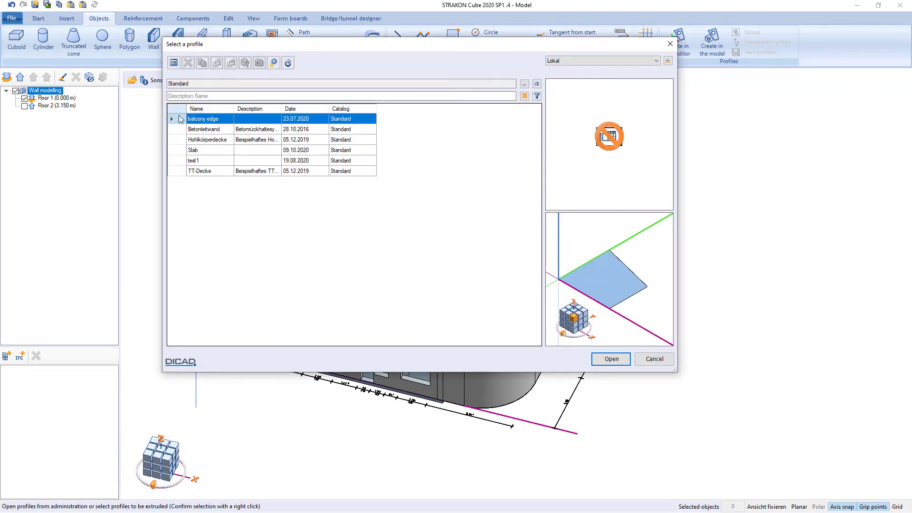
pyautogui.click(194, 151)
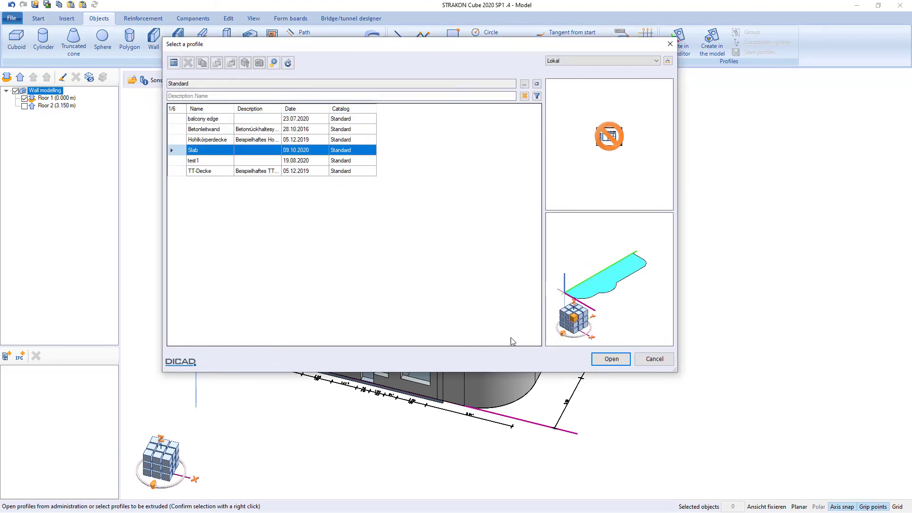
pyautogui.click(611, 359)
# Place the profile at the existing slab's front corner beside the curved wall and extrude it 25 cm along the vertical axis.
pyautogui.scroll(5, 448, 404)
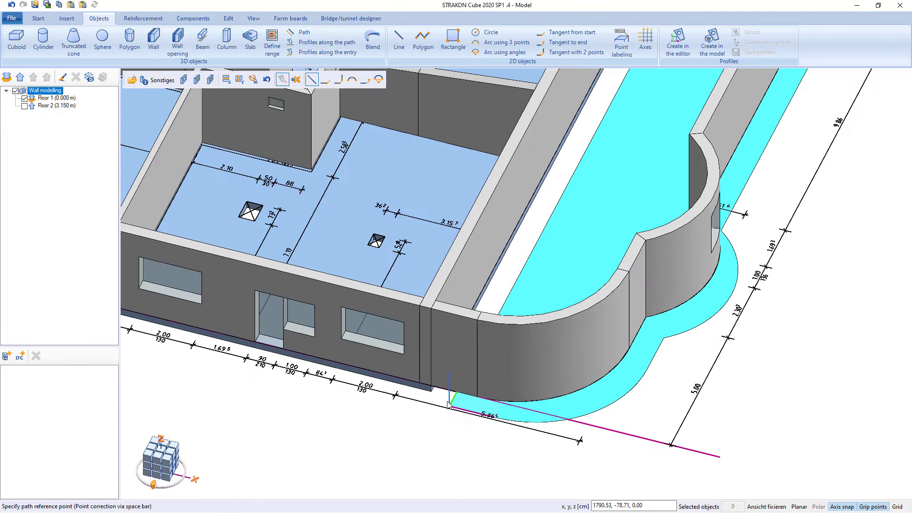
pyautogui.scroll(3, 448, 404)
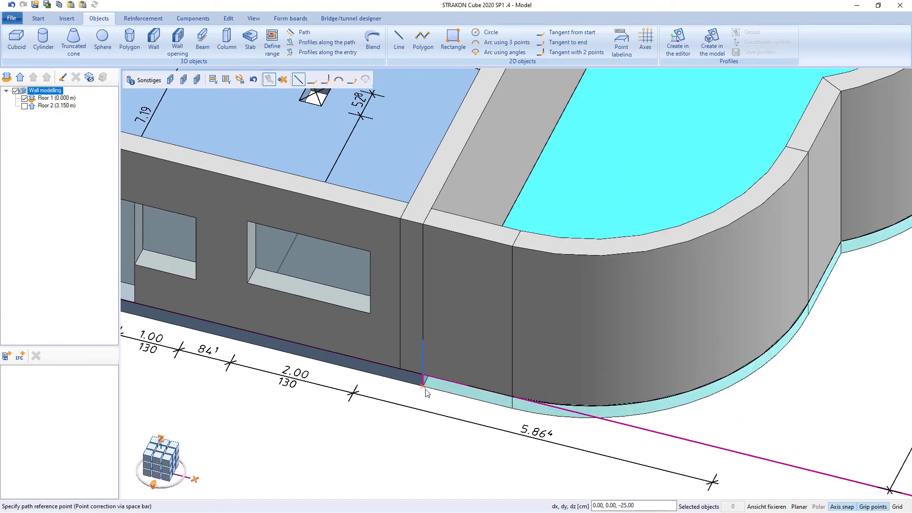
pyautogui.write('25')
pyautogui.press('Return')
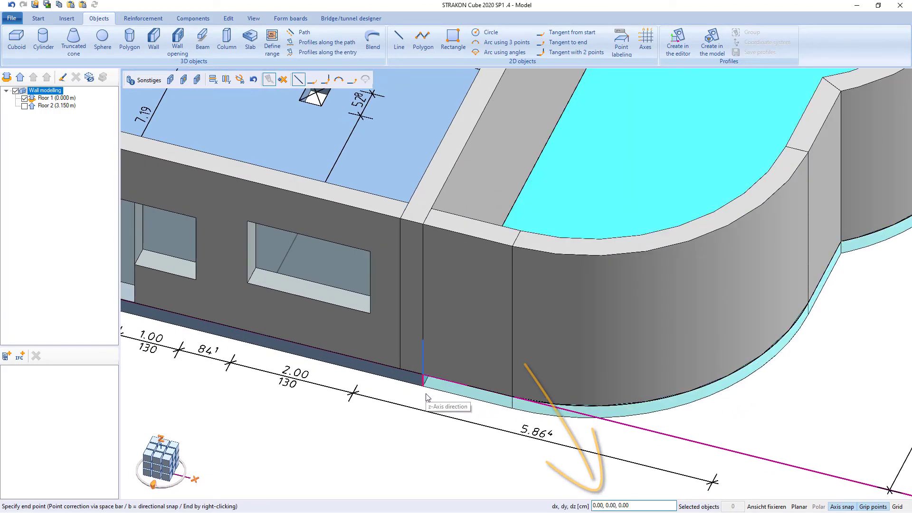
pyautogui.rightClick(426, 397)
# Change the material of the new slab under the curved walls to concrete class C30/37.
pyautogui.doubleClick(596, 148)
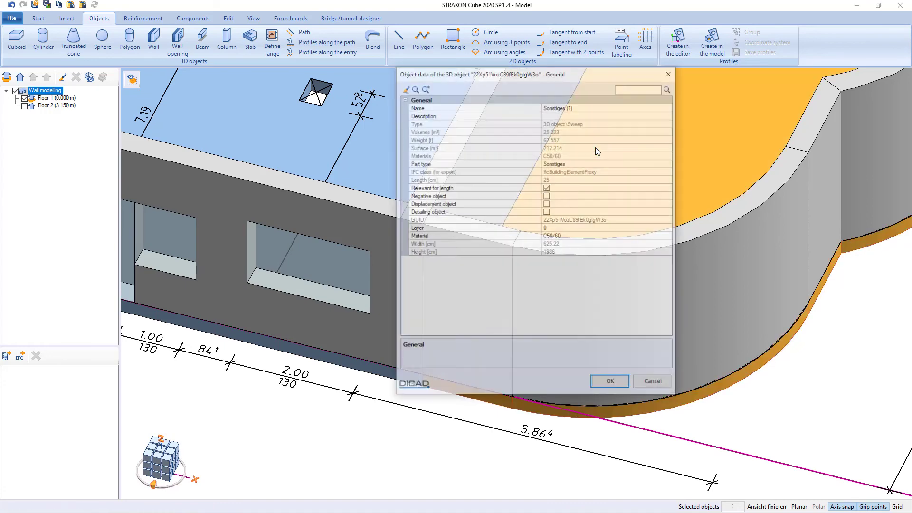
pyautogui.click(565, 234)
pyautogui.click(564, 235)
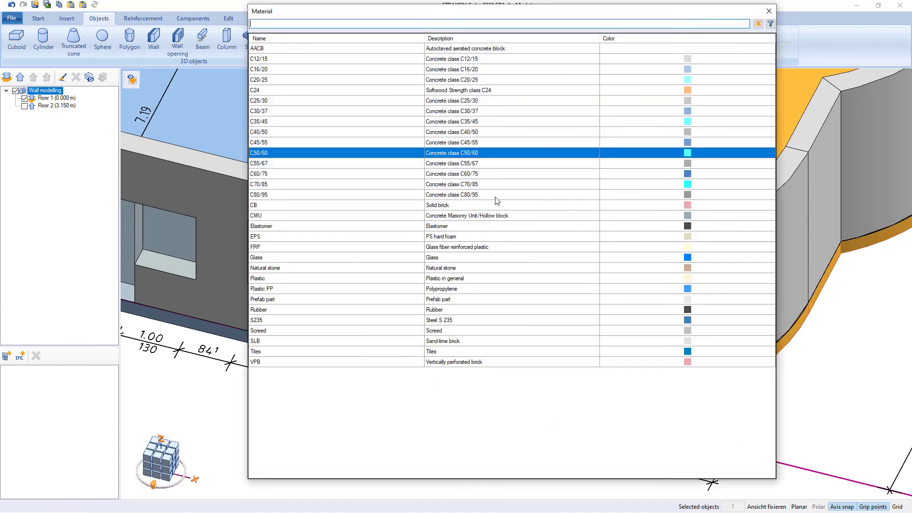
pyautogui.doubleClick(469, 117)
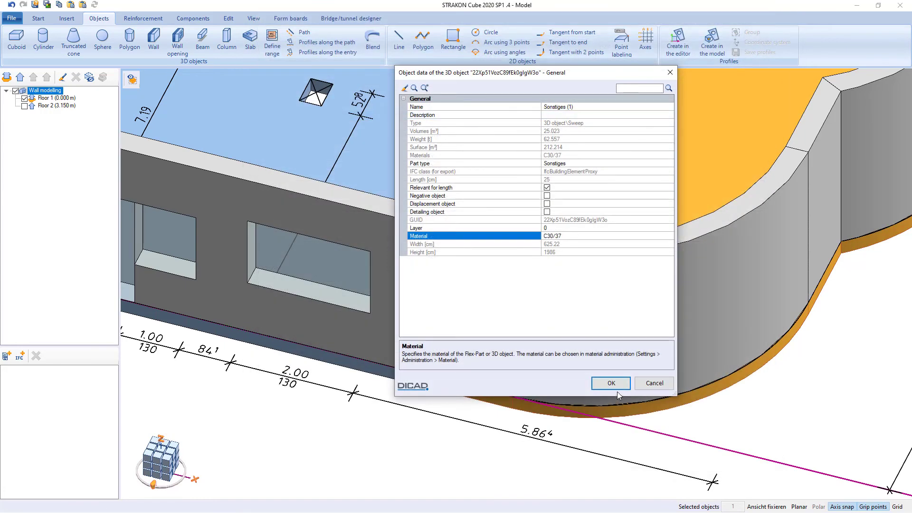
pyautogui.click(604, 383)
pyautogui.click(295, 450)
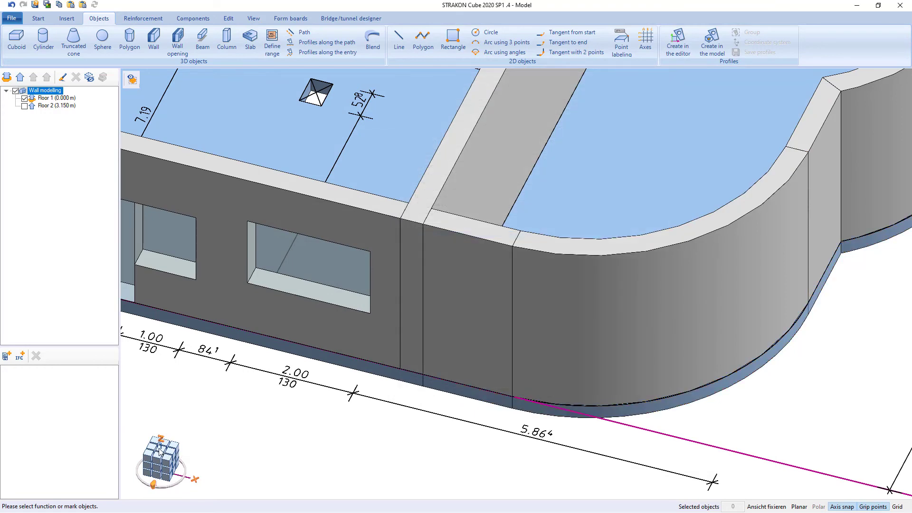
pyautogui.click(162, 449)
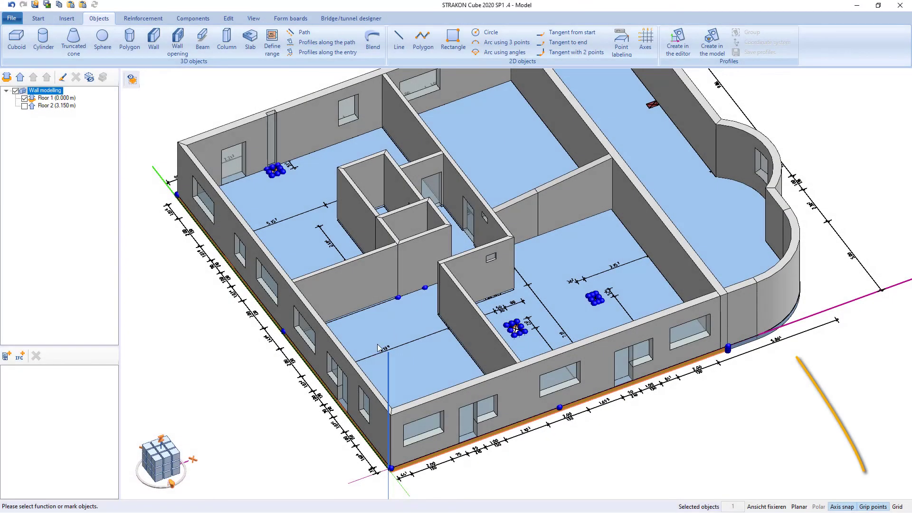
pyautogui.scroll(10, 393, 428)
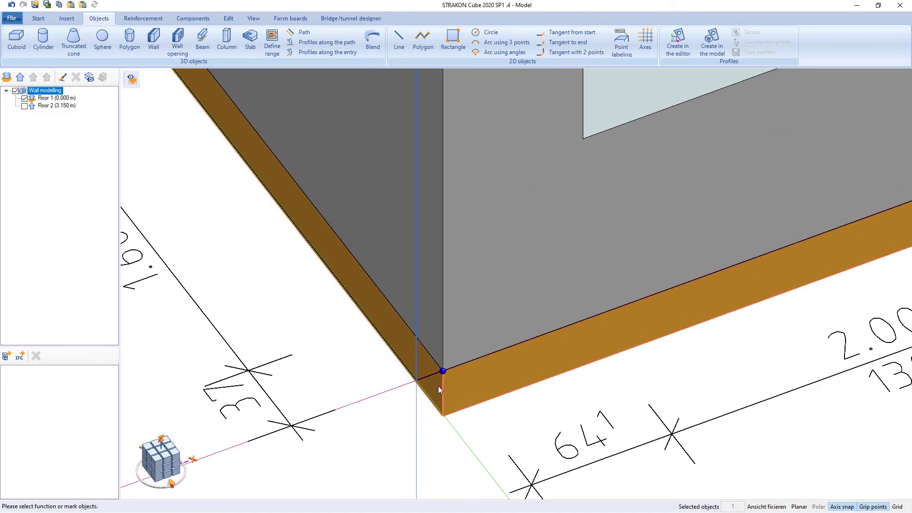
pyautogui.click(443, 370)
pyautogui.scroll(-10, 412, 386)
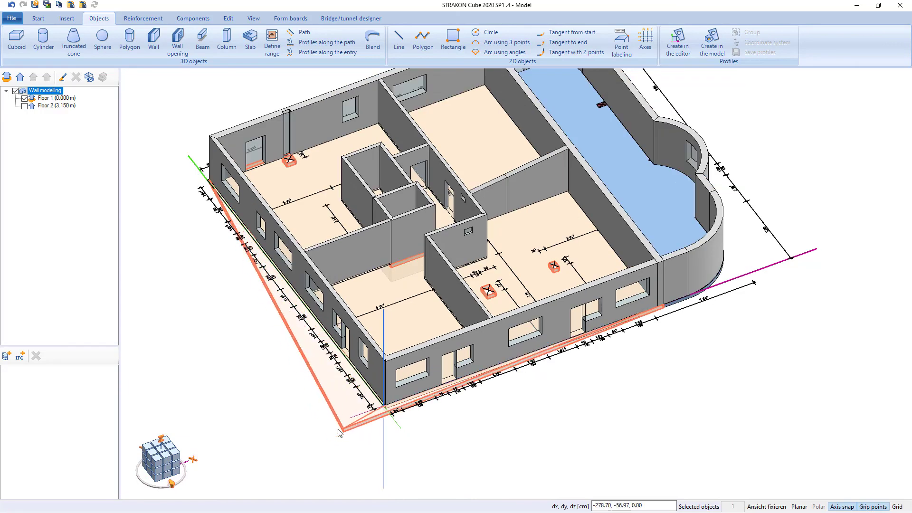
pyautogui.press('Escape')
# Move the main slab's edge along the long outer window wall 15 cm outward in the x direction.
pyautogui.scroll(6, 282, 294)
pyautogui.scroll(-2, 328, 294)
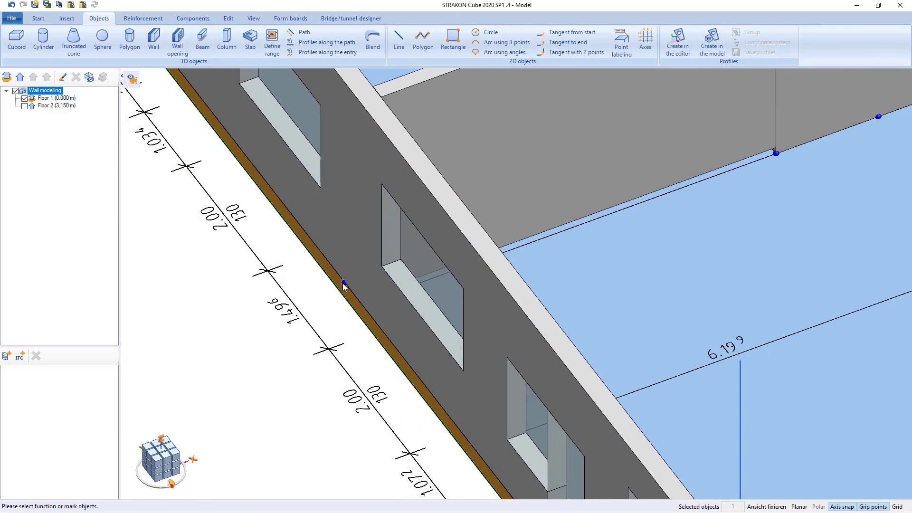
pyautogui.click(343, 285)
pyautogui.scroll(-4, 343, 285)
pyautogui.scroll(-1, 263, 308)
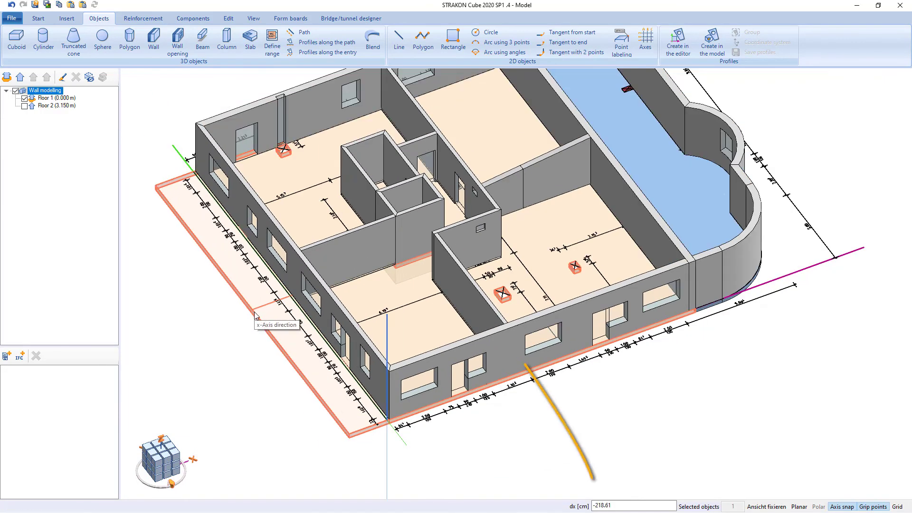
pyautogui.write('15')
pyautogui.press('Return')
# Shift one room-side corner of the slab recess at the back wall outward, making the recess an irregular quadrilateral.
pyautogui.scroll(5, 219, 174)
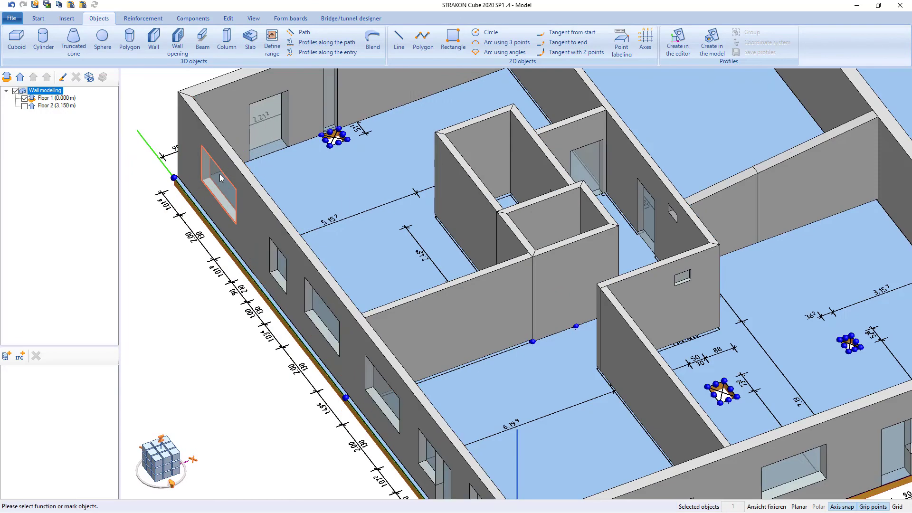
pyautogui.moveTo(207, 181)
pyautogui.mouseDown(button='middle')
pyautogui.moveTo(239, 181)
pyautogui.moveTo(205, 183)
pyautogui.mouseUp(button='middle')
pyautogui.scroll(3, 339, 151)
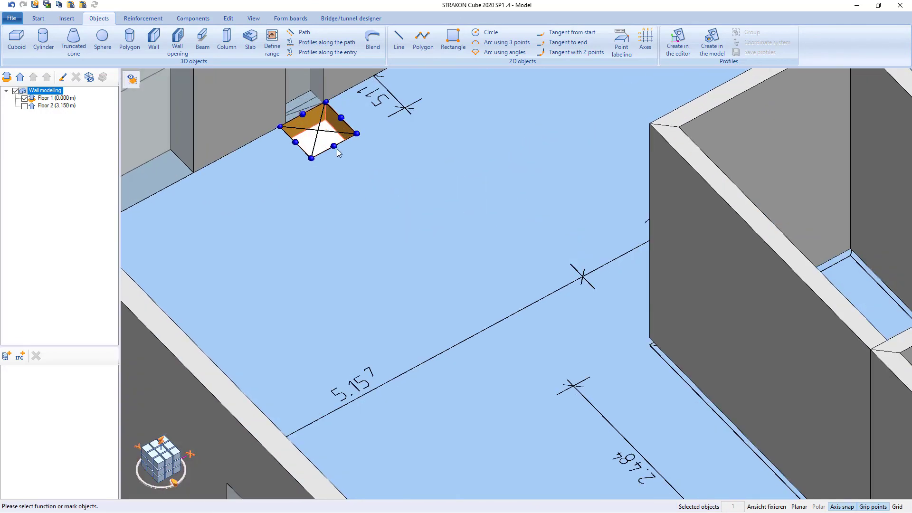
pyautogui.click(334, 147)
pyautogui.press('Escape')
pyautogui.click(357, 135)
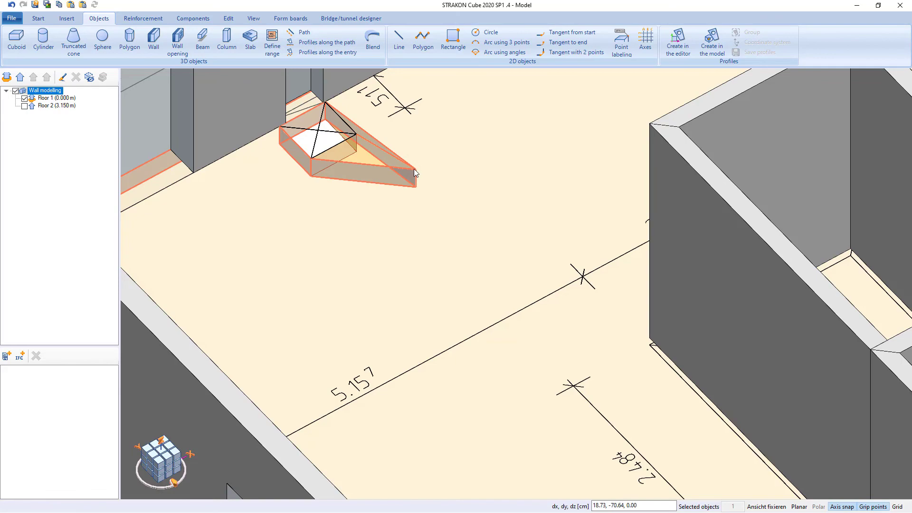
pyautogui.press('Return')
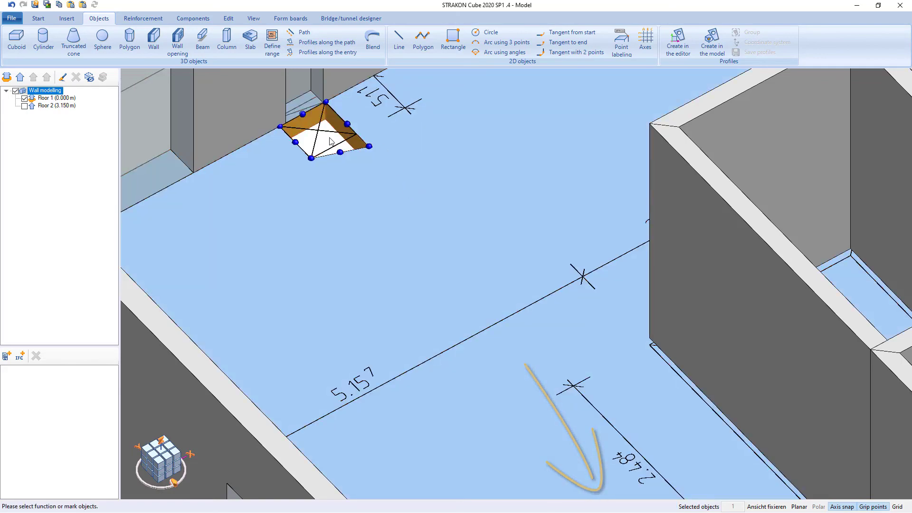